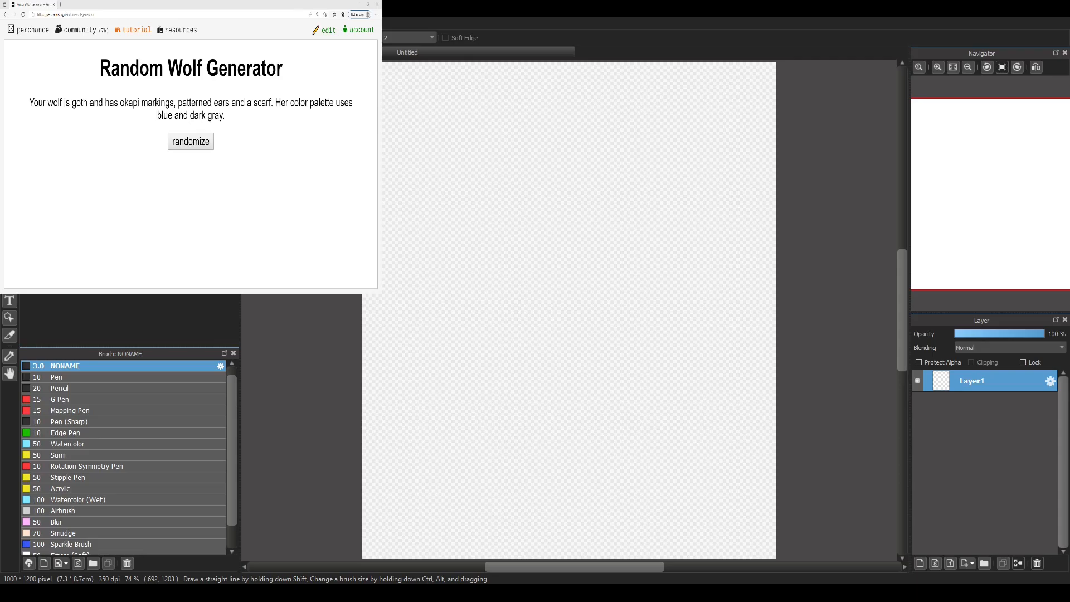
Step: Switch to the Random Wolf Generator page, generate a new description and read its listed traits
key("alt+Tab")
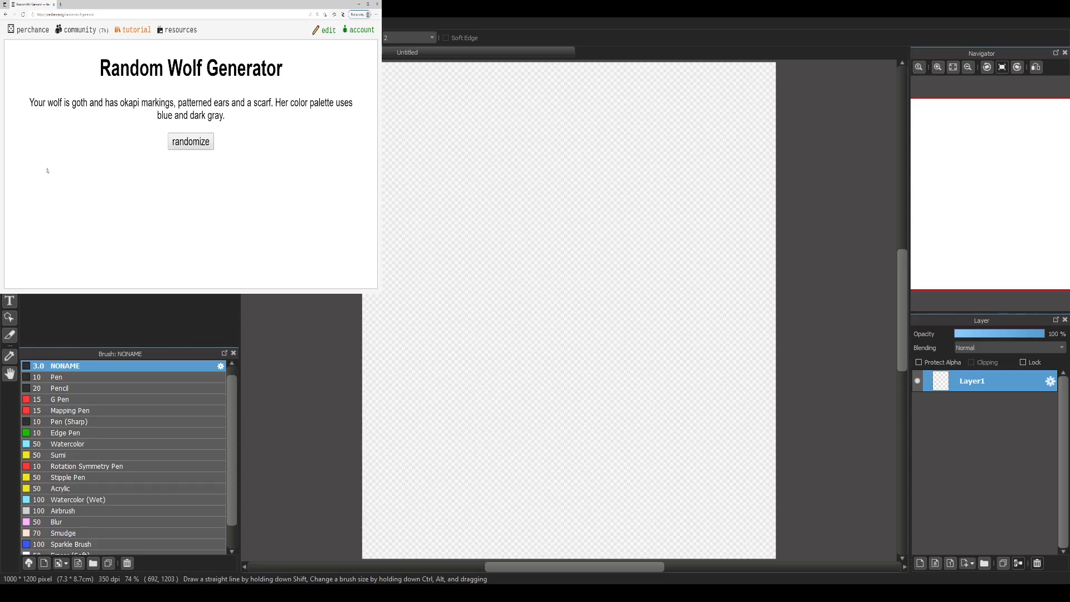
left_click(189, 143)
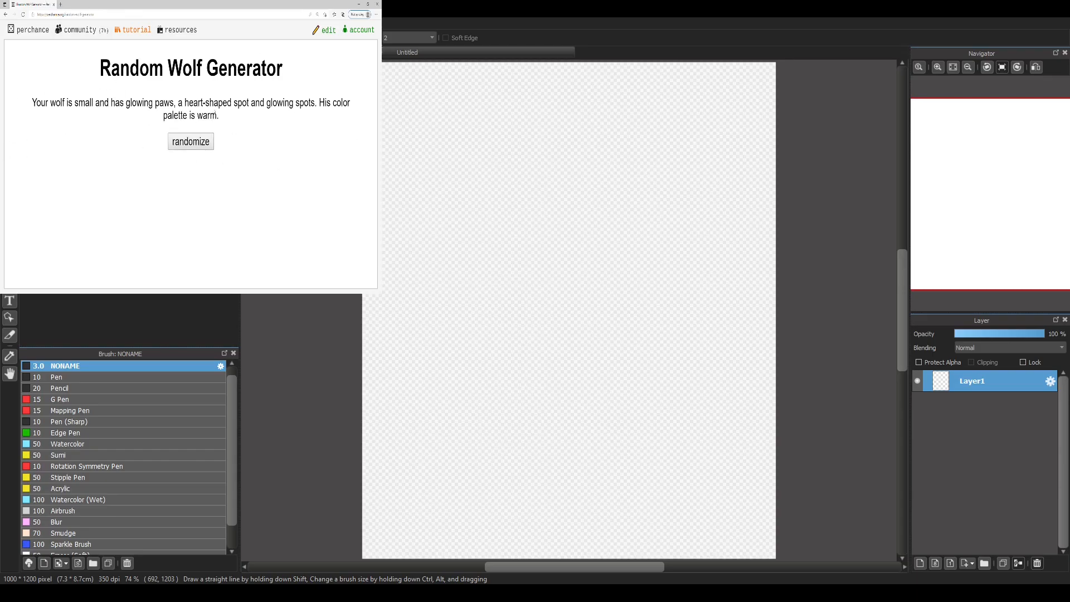
left_click_drag(182, 103, 317, 102)
left_click(198, 92)
left_click_drag(74, 103, 93, 107)
left_click(70, 102)
left_click(93, 108)
left_click_drag(126, 104, 316, 102)
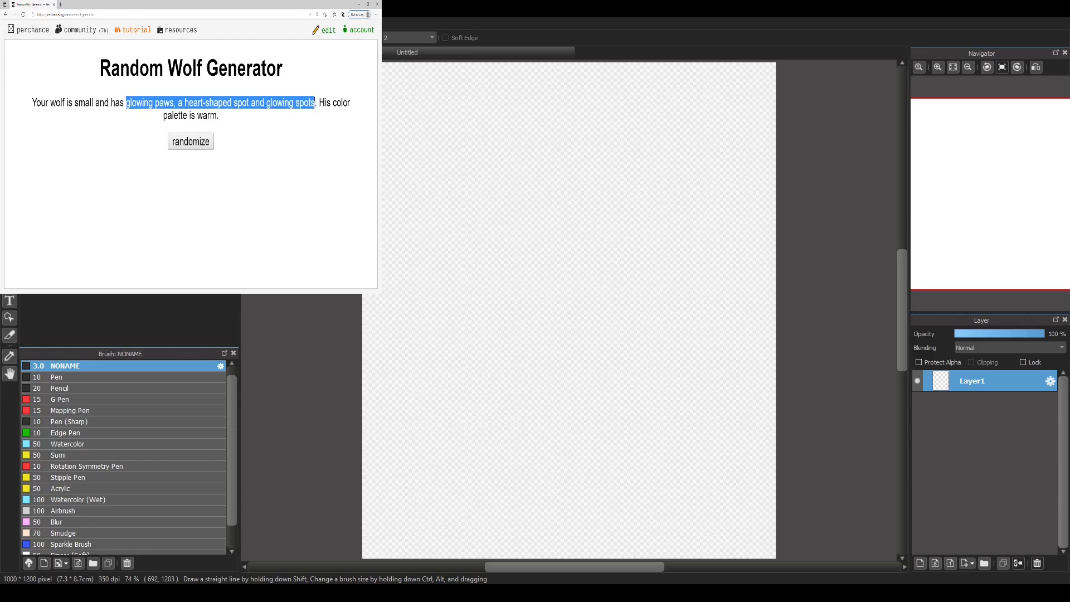
left_click(316, 104)
left_click_drag(126, 104, 305, 104)
left_click(179, 109)
left_click(253, 104)
left_click(305, 104)
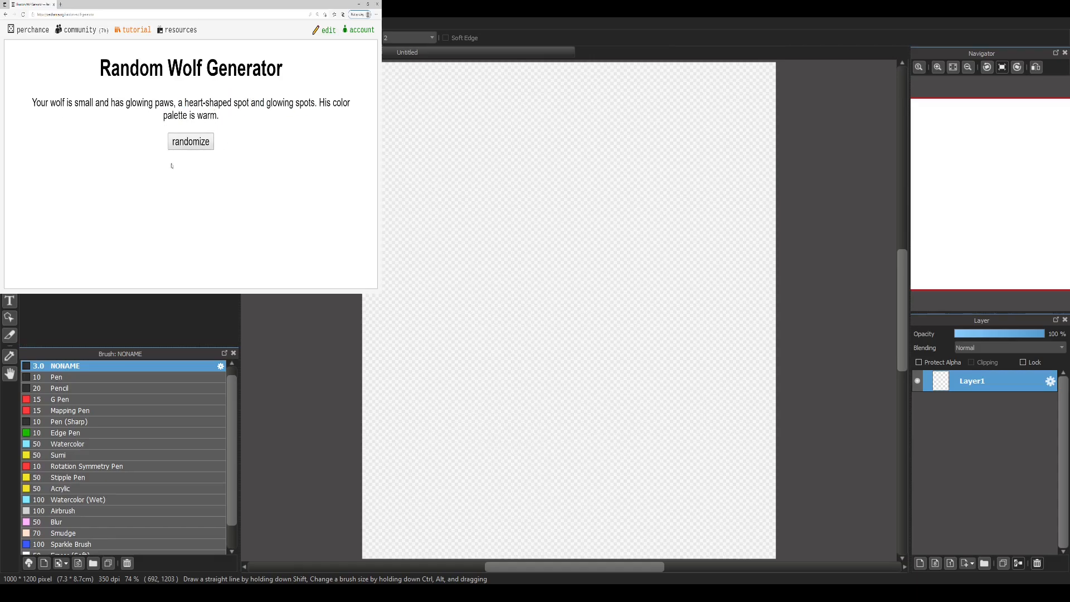
Step: Reroll the wolf description several times and examine the colour palette sentence of the newest one
left_click(191, 142)
left_click(191, 142)
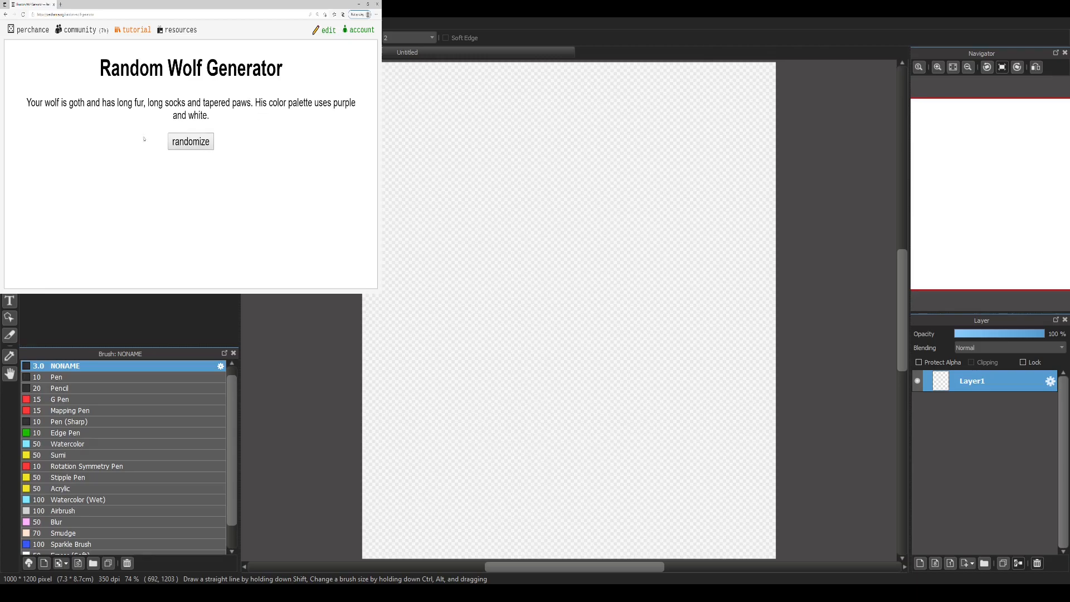
left_click(192, 141)
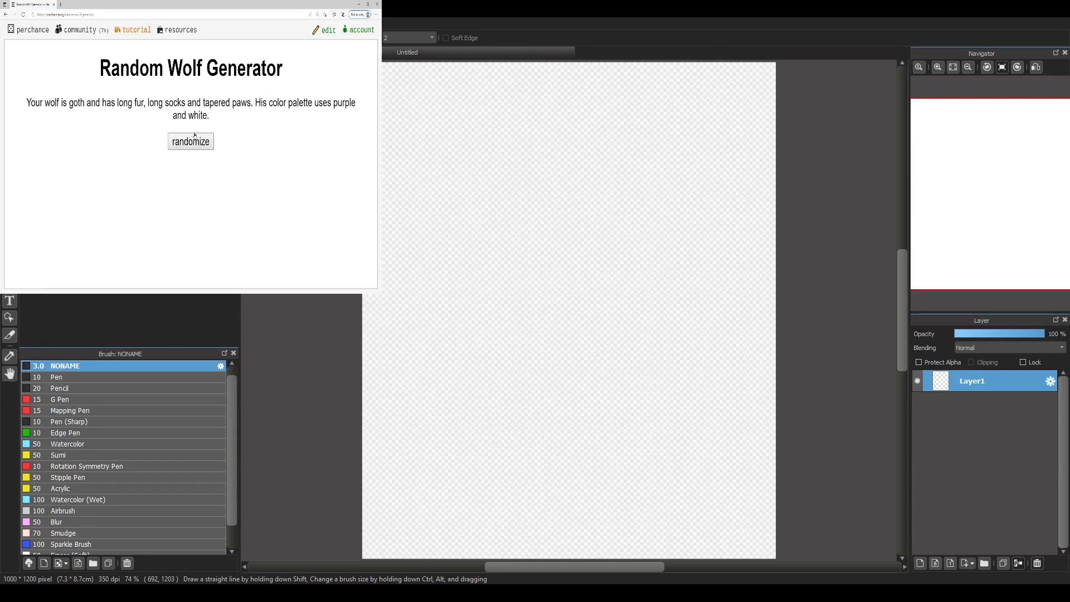
mouse_move(152, 116)
left_mouse_down()
mouse_move(177, 116)
mouse_move(165, 116)
left_mouse_up()
left_click(151, 115)
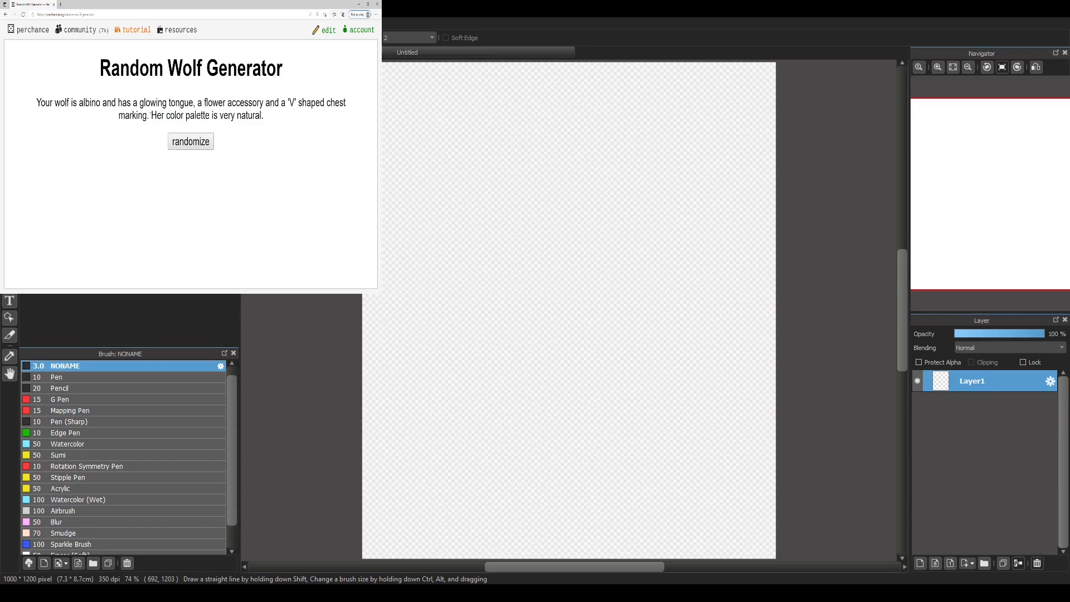
left_click_drag(151, 116, 162, 116)
left_click(166, 124)
left_click_drag(151, 116, 287, 115)
left_click(166, 117)
left_click(234, 116)
left_click(189, 114)
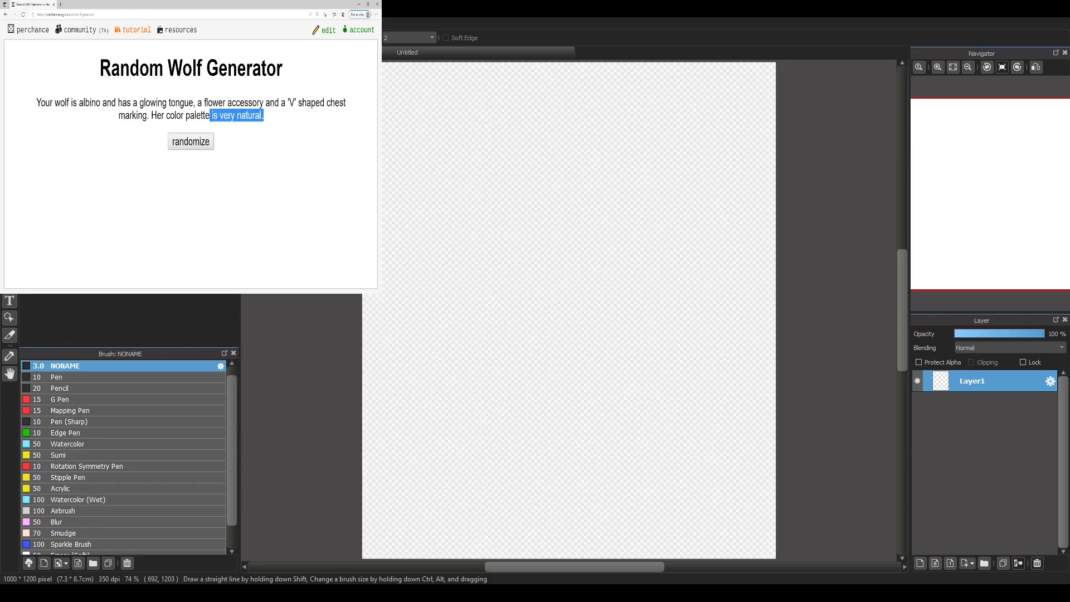
Step: Generate another wolf description and read it from start to end
left_click(198, 145)
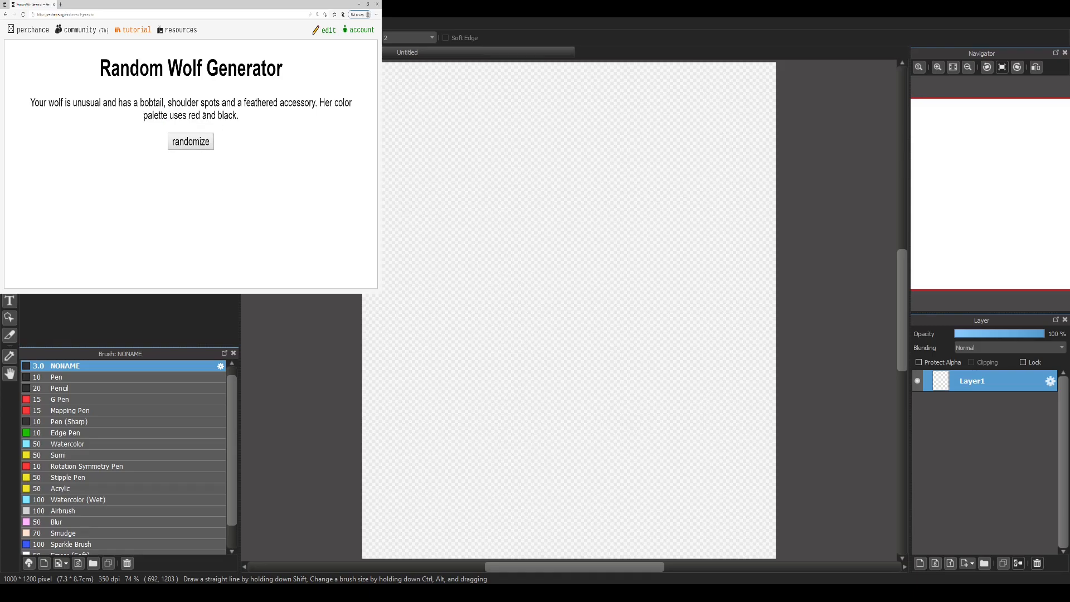
left_click_drag(168, 115, 244, 115)
left_click(244, 116)
left_click_drag(27, 96, 239, 115)
left_click(282, 129)
left_click_drag(36, 98, 240, 116)
left_click(177, 129)
Step: Generate a further wolf description and compare its body type, individual traits and palette wording
left_click(187, 143)
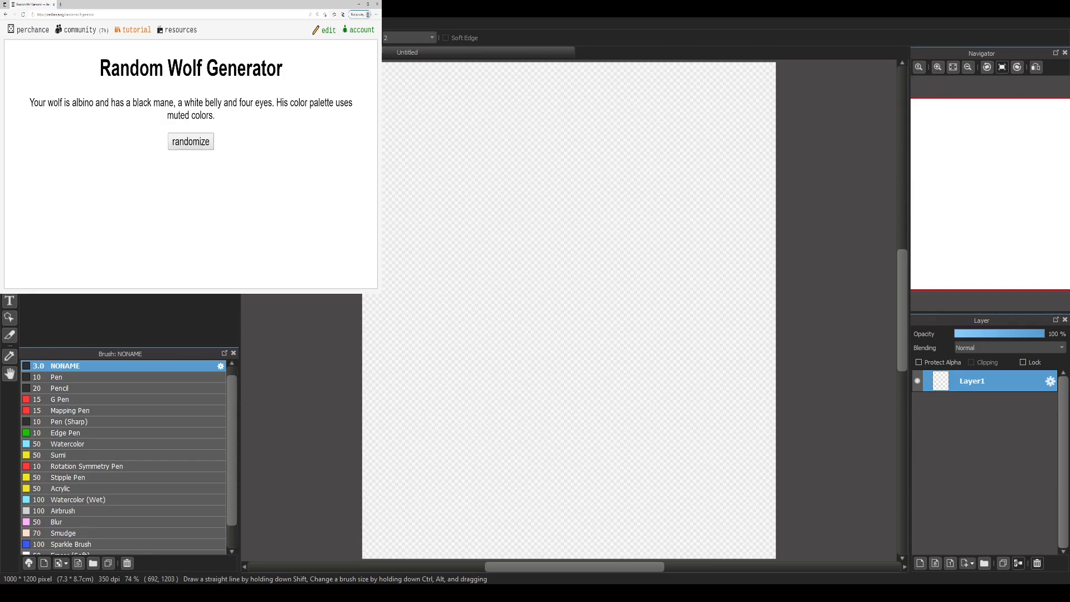
left_click_drag(73, 103, 93, 104)
left_click(96, 118)
left_click(110, 122)
left_click_drag(133, 103, 151, 103)
left_click(128, 173)
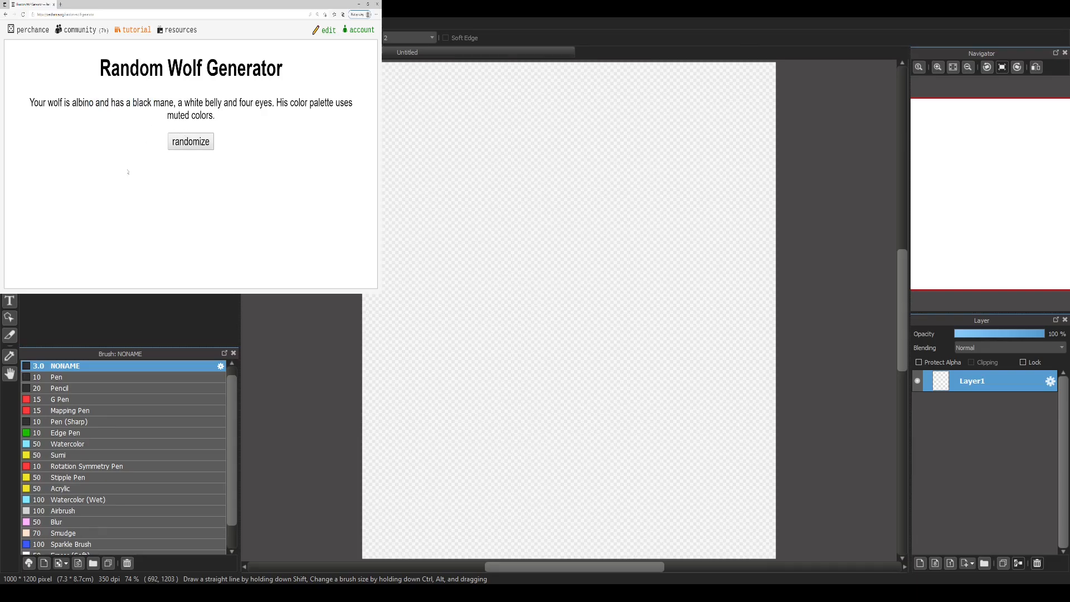
double_click(143, 103)
left_click(142, 104)
left_click_drag(72, 103, 152, 106)
left_click(96, 103)
left_click(153, 108)
left_click_drag(139, 103, 215, 115)
left_click(146, 115)
Step: Randomize the wolf again and check its body type and palette colours
left_click(186, 142)
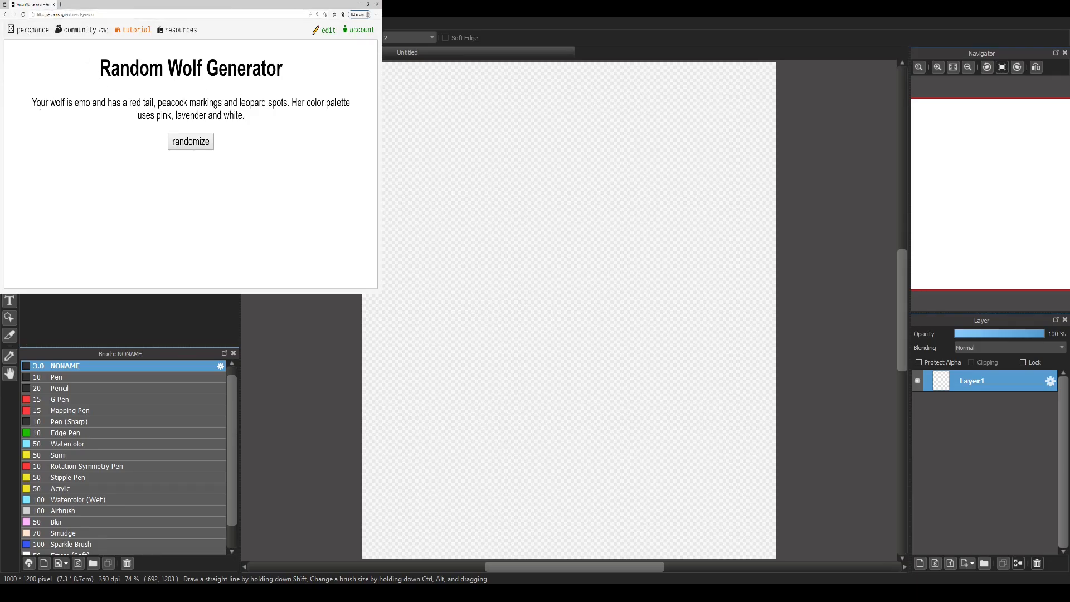
mouse_move(74, 103)
left_mouse_down()
mouse_move(98, 104)
mouse_move(86, 105)
left_mouse_up()
left_click(108, 121)
left_click_drag(226, 116, 272, 121)
left_click(206, 114)
Step: Generate a fresh wolf description as the drawing prompt, check its palette wording and return to the drawing canvas
left_click(181, 144)
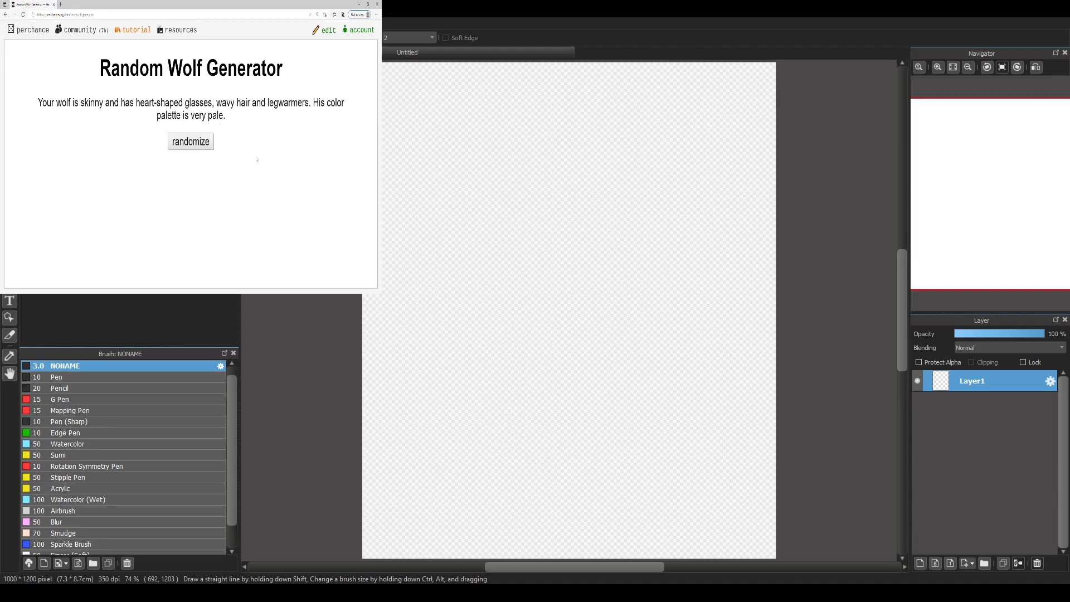
mouse_move(192, 117)
left_mouse_down()
mouse_move(225, 118)
mouse_move(210, 118)
left_mouse_up()
left_click(227, 120)
left_click(210, 118)
key("alt+Tab")
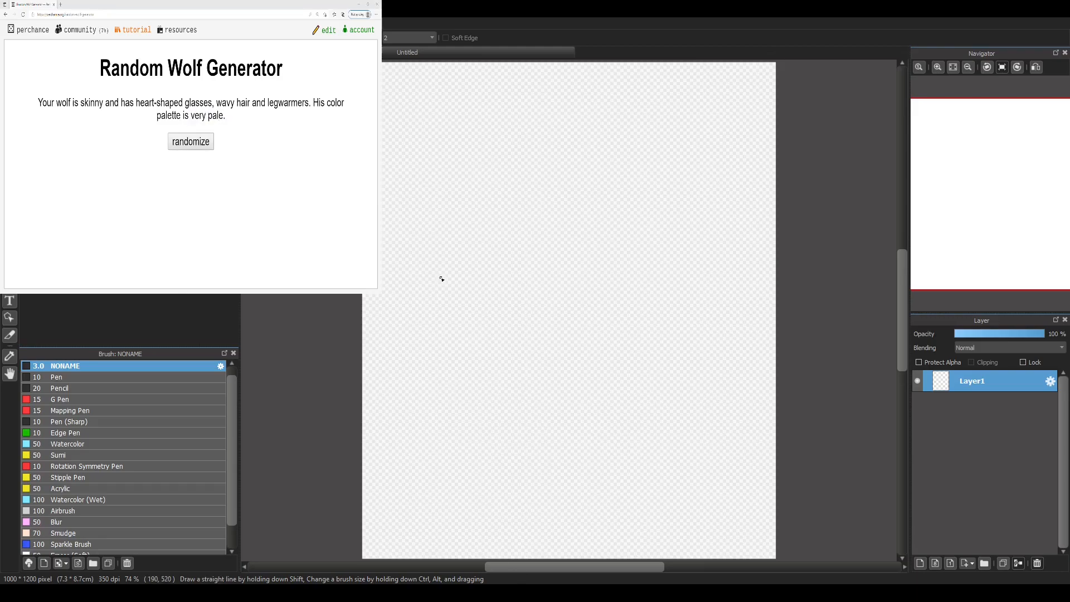
Step: Sketch the wolf's head in red as an oval with a long, tapered muzzle angled downward
left_click_drag(549, 200, 551, 203)
key("ctrl+z")
mouse_move(479, 178)
left_mouse_down()
mouse_move(512, 185)
mouse_move(482, 172)
mouse_move(483, 212)
left_mouse_up()
mouse_move(481, 213)
left_mouse_down()
mouse_move(523, 172)
mouse_move(462, 207)
mouse_move(479, 214)
left_mouse_up()
key("ctrl+z")
mouse_move(471, 218)
left_mouse_down()
mouse_move(517, 174)
mouse_move(488, 159)
left_mouse_up()
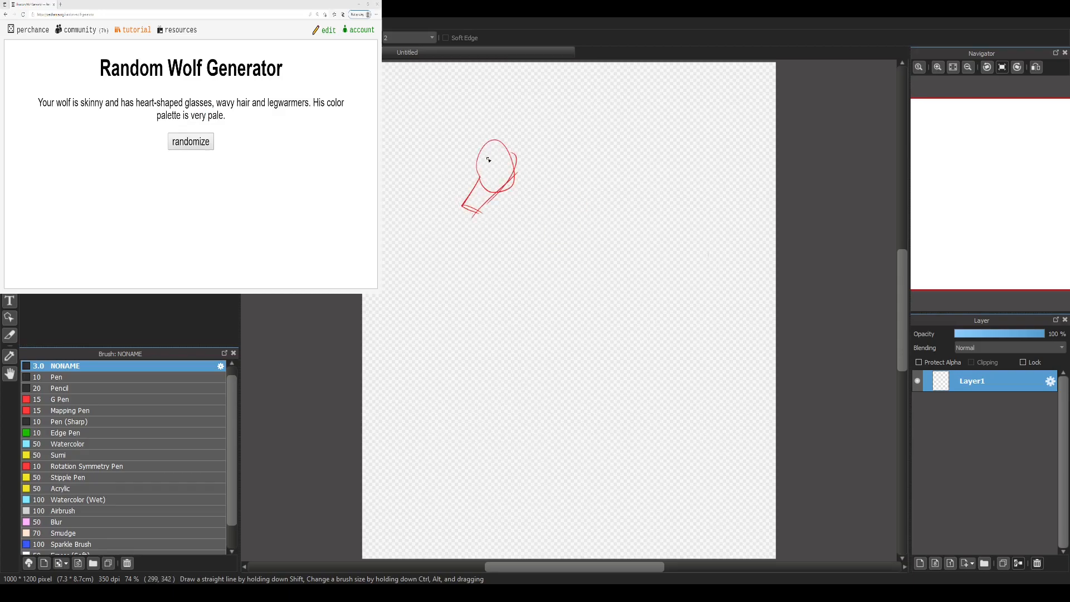
Step: Sketch the slender neck, arched back, chest and belly line below the head
left_click_drag(493, 195, 495, 247)
mouse_move(513, 167)
left_mouse_down()
mouse_move(530, 222)
mouse_move(597, 247)
left_mouse_up()
mouse_move(494, 245)
left_mouse_down()
mouse_move(573, 236)
mouse_move(562, 230)
mouse_move(592, 240)
left_mouse_up()
mouse_move(524, 225)
left_mouse_down()
mouse_move(600, 243)
mouse_move(508, 242)
left_mouse_up()
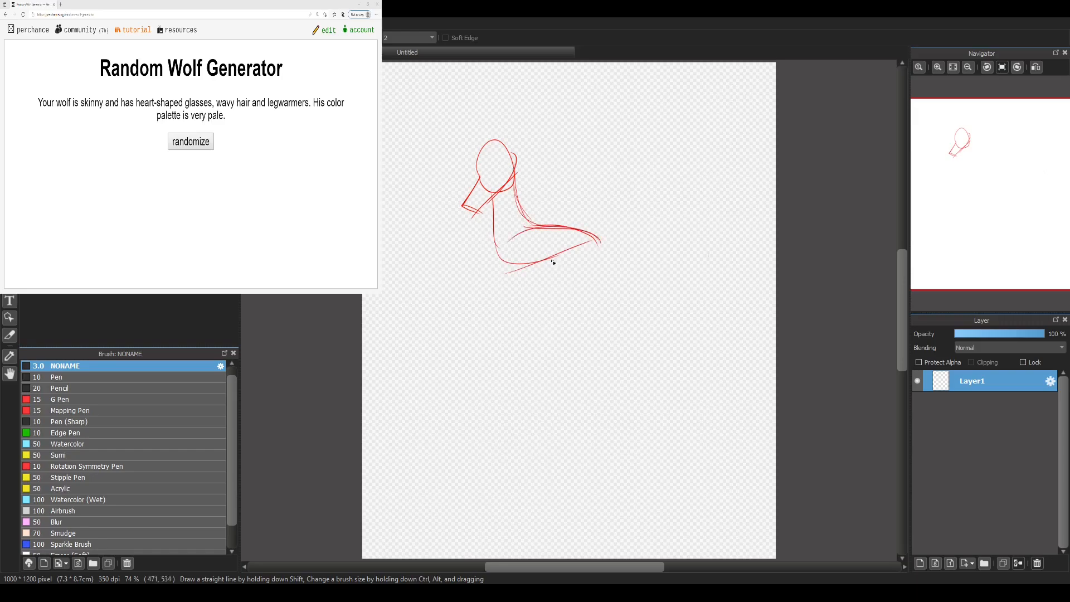
Step: Sketch the two long, thin front legs with rounded paws under the chest
mouse_move(469, 363)
left_mouse_down()
mouse_move(509, 254)
mouse_move(486, 393)
left_mouse_up()
left_click_drag(487, 327, 486, 397)
left_click_drag(477, 346, 488, 397)
mouse_move(493, 389)
left_mouse_down()
mouse_move(521, 258)
mouse_move(526, 396)
mouse_move(536, 402)
left_mouse_up()
mouse_move(546, 358)
left_mouse_down()
mouse_move(545, 410)
mouse_move(534, 403)
mouse_move(536, 305)
mouse_move(540, 335)
left_mouse_up()
mouse_move(549, 351)
left_mouse_down()
mouse_move(525, 258)
mouse_move(539, 344)
left_mouse_up()
Step: Sketch the two bent hind legs with oval paws under the rump
left_click_drag(583, 260, 606, 301)
mouse_move(596, 242)
left_mouse_down()
mouse_move(628, 324)
mouse_move(616, 374)
left_mouse_up()
mouse_move(628, 330)
left_mouse_down()
mouse_move(618, 406)
mouse_move(602, 394)
left_mouse_up()
left_click_drag(616, 350, 605, 393)
left_click_drag(615, 336, 609, 405)
left_click_drag(591, 295, 613, 336)
mouse_move(579, 230)
left_mouse_down()
mouse_move(600, 316)
mouse_move(565, 389)
left_mouse_up()
left_click_drag(596, 306, 559, 405)
mouse_move(585, 326)
left_mouse_down()
mouse_move(549, 390)
mouse_move(594, 296)
mouse_move(558, 236)
left_mouse_up()
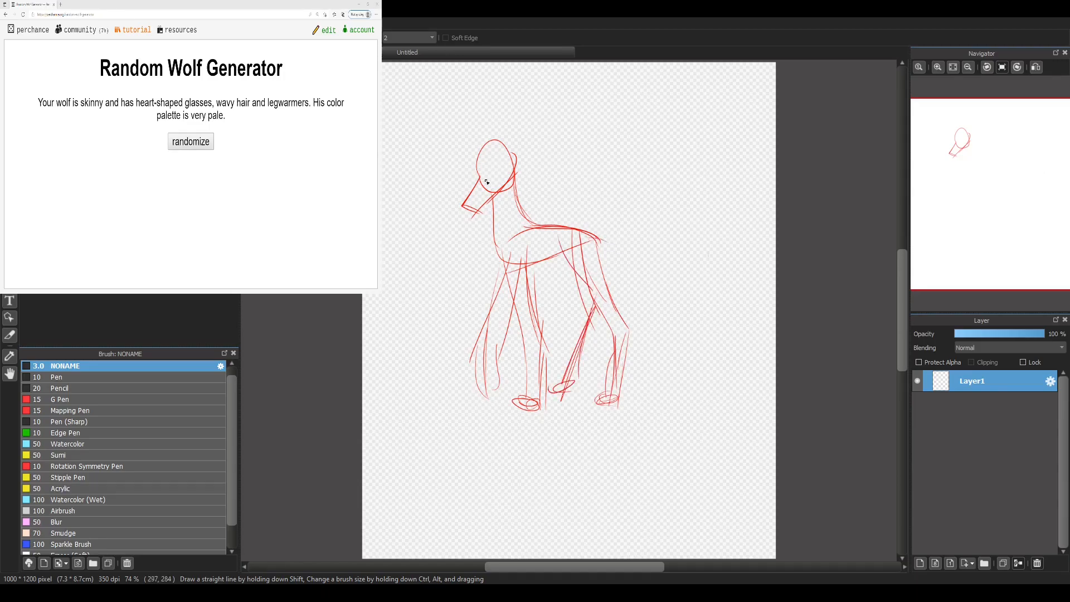
Step: Sketch heart-shaped glasses across the face and a nose at the muzzle tip
mouse_move(482, 177)
left_mouse_down()
mouse_move(473, 184)
mouse_move(483, 181)
left_mouse_up()
left_click_drag(484, 177, 516, 172)
left_click_drag(467, 205, 474, 208)
Step: Sketch baggy legwarmers with wavy outlines and straight lower cuffs around the wolf's lower legs
mouse_move(521, 295)
left_mouse_down()
mouse_move(497, 300)
mouse_move(472, 367)
mouse_move(506, 372)
mouse_move(519, 304)
left_mouse_up()
mouse_move(544, 405)
left_mouse_down()
mouse_move(524, 393)
mouse_move(517, 321)
mouse_move(542, 346)
mouse_move(550, 394)
left_mouse_up()
mouse_move(501, 370)
left_mouse_down()
mouse_move(484, 398)
mouse_move(481, 374)
left_mouse_up()
mouse_move(582, 379)
left_mouse_down()
mouse_move(556, 378)
mouse_move(588, 288)
mouse_move(602, 321)
mouse_move(621, 314)
mouse_move(620, 396)
left_mouse_up()
mouse_move(605, 333)
left_mouse_down()
mouse_move(599, 371)
mouse_move(610, 391)
mouse_move(605, 369)
left_mouse_up()
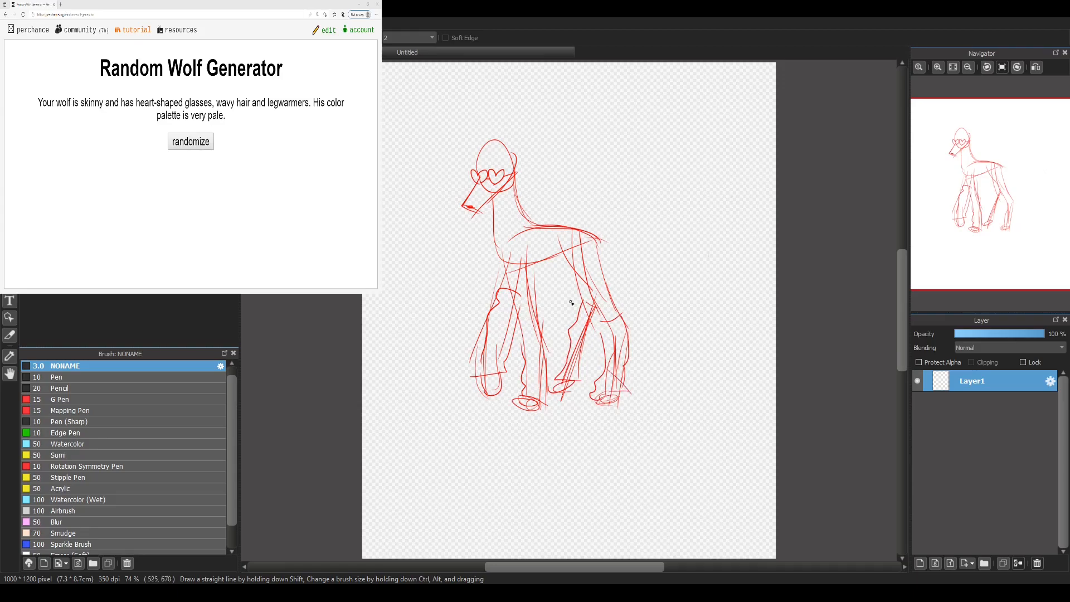
Step: Sketch pointed ears and long wavy hair falling in front of the face, down the neck and behind the head
left_click_drag(502, 161, 498, 142)
left_click_drag(503, 131, 513, 162)
mouse_move(495, 137)
left_mouse_down()
mouse_move(515, 174)
mouse_move(465, 140)
mouse_move(473, 165)
mouse_move(483, 153)
mouse_move(463, 186)
left_mouse_up()
left_click_drag(523, 162, 534, 216)
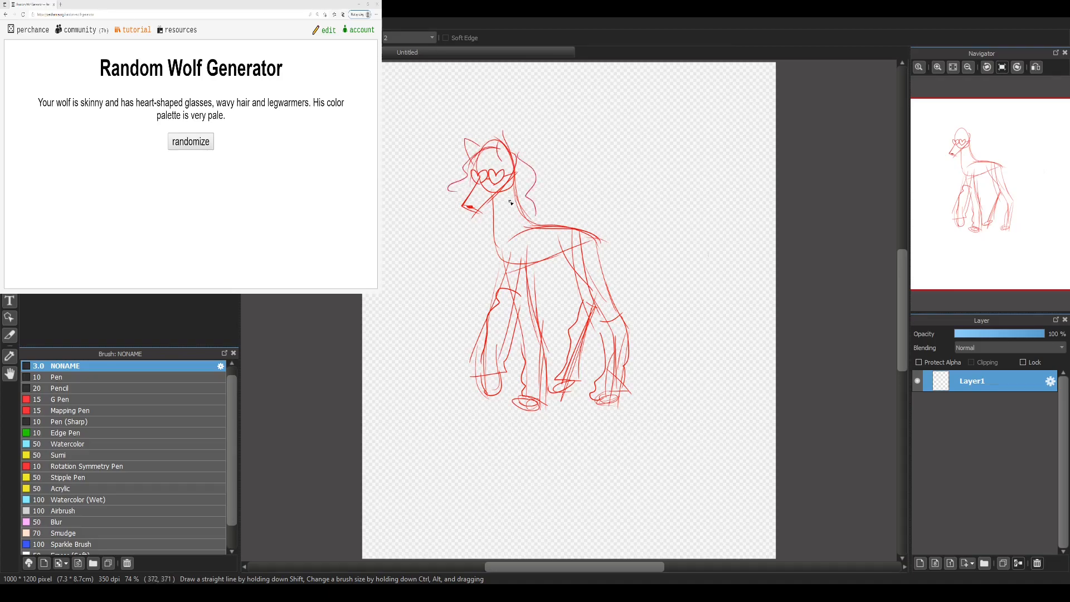
left_click_drag(498, 155, 514, 234)
left_click_drag(507, 172, 489, 260)
left_click_drag(488, 260, 535, 220)
mouse_move(462, 187)
left_mouse_down()
mouse_move(437, 226)
mouse_move(469, 255)
left_mouse_up()
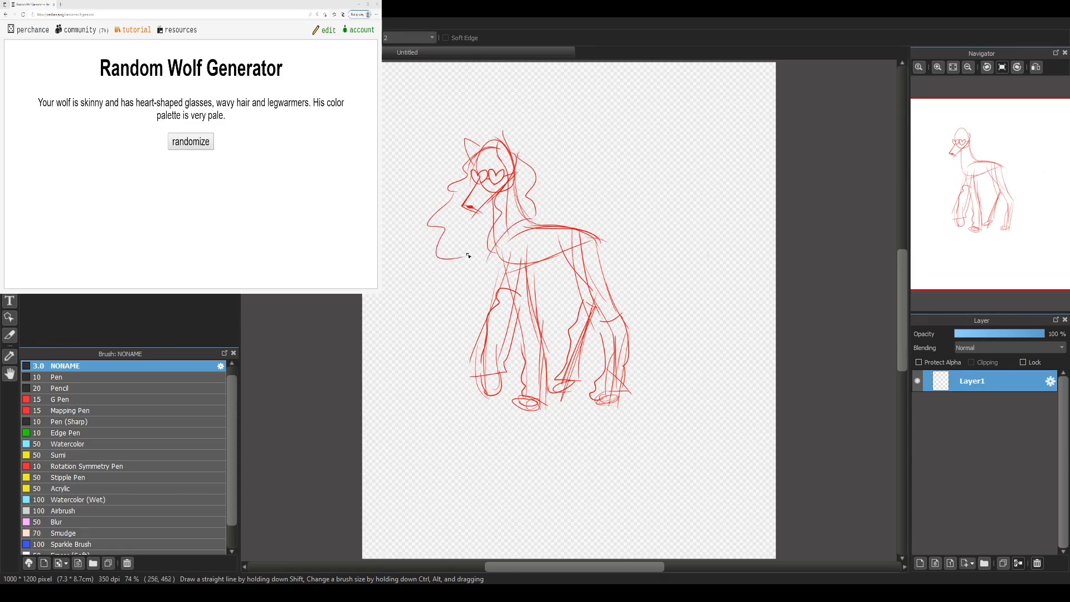
Step: Sketch a raised, bushy tail with a jagged edge and move the whole sketch toward the canvas's upper right
mouse_move(581, 231)
left_mouse_down()
mouse_move(658, 210)
mouse_move(653, 252)
mouse_move(624, 274)
mouse_move(606, 238)
left_mouse_up()
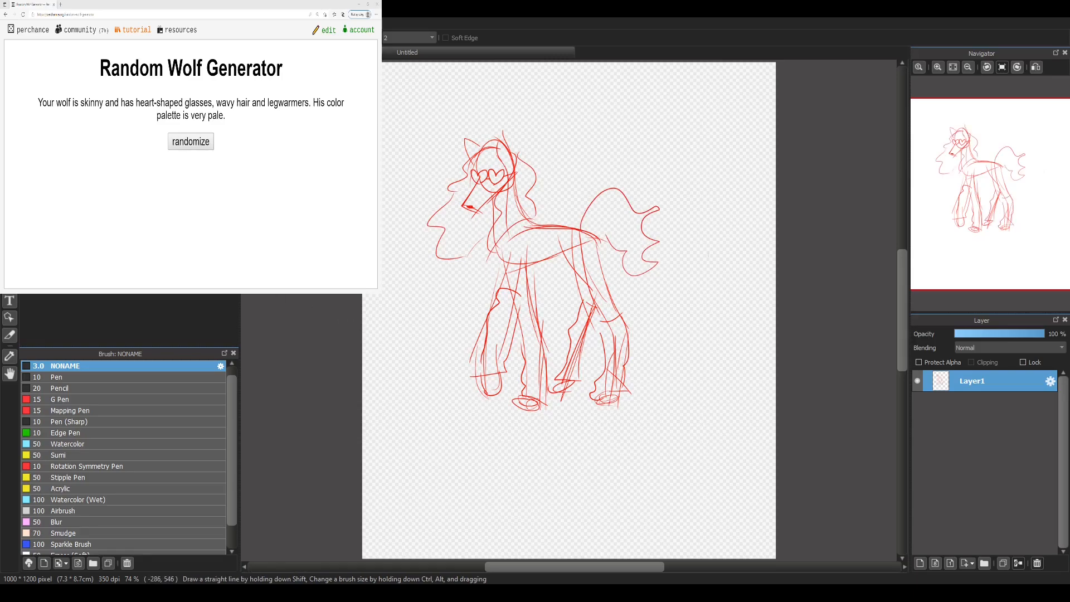
mouse_move(523, 358)
left_mouse_down()
mouse_move(577, 287)
mouse_move(612, 305)
left_mouse_up()
Step: Lower the sketch layer's opacity and add a new layer above it
left_click(1005, 333)
left_click(920, 562)
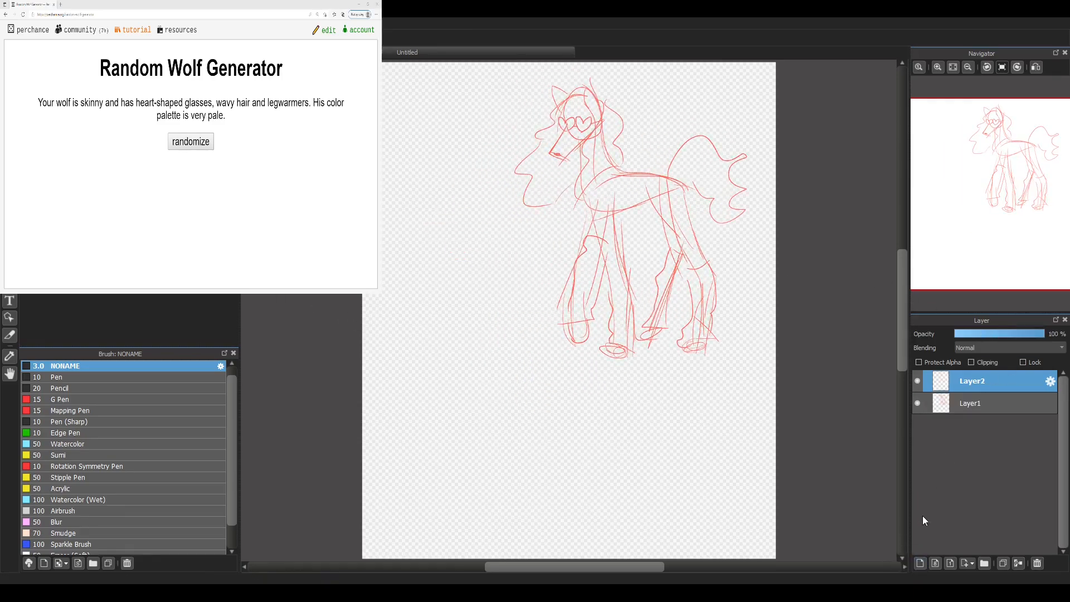
left_click(936, 67)
left_click(940, 71)
left_click_drag(1008, 182, 1016, 156)
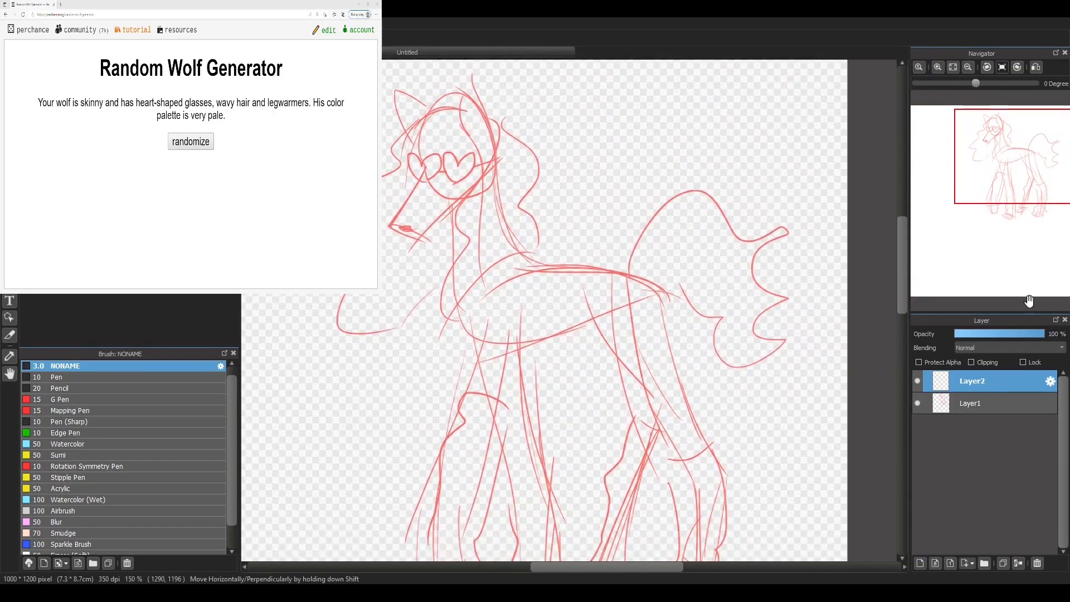
Step: Restore Layer1's opacity to 100 % and delete the empty Layer2
left_click(974, 401)
left_click_drag(1037, 338, 1050, 334)
left_click(917, 379)
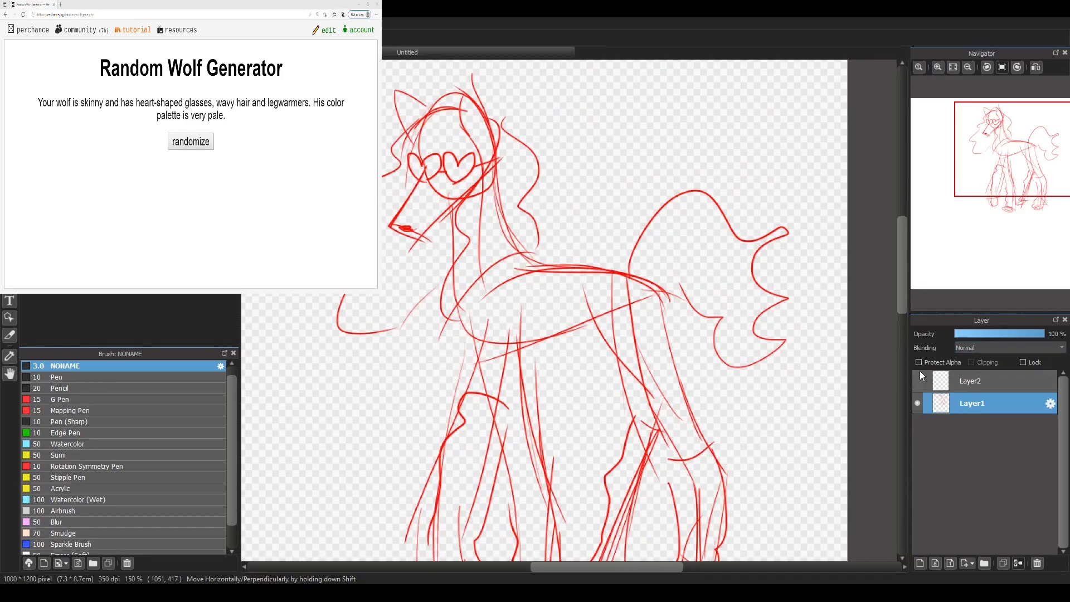
left_click(982, 381)
left_click(1038, 563)
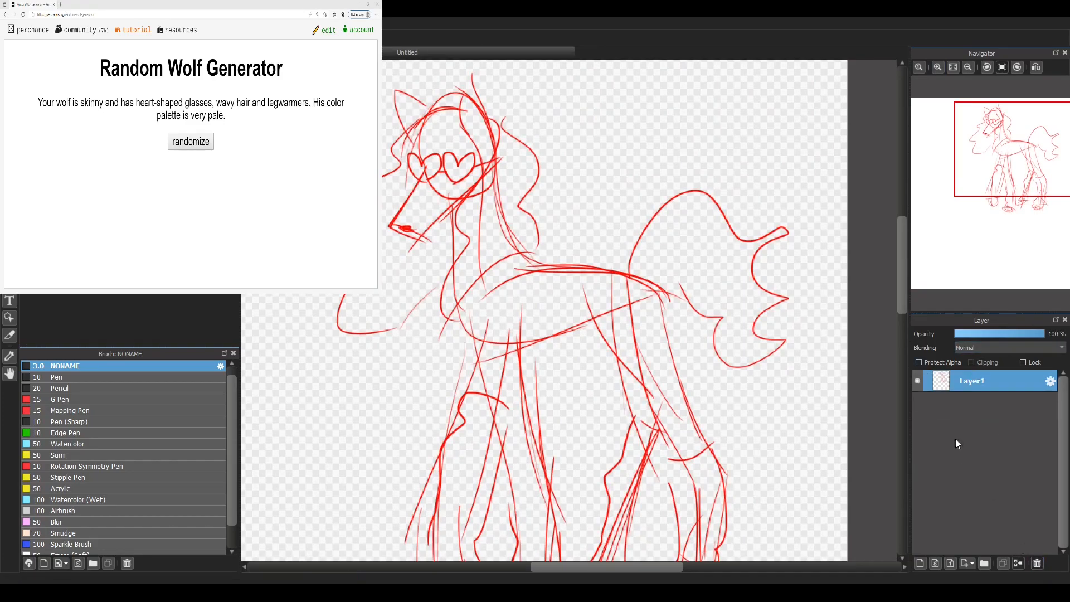
Step: Turn on Protect Alpha for Layer1 and recolour all the sketch lines grey using the Pen brush at size 1000
left_click(918, 362)
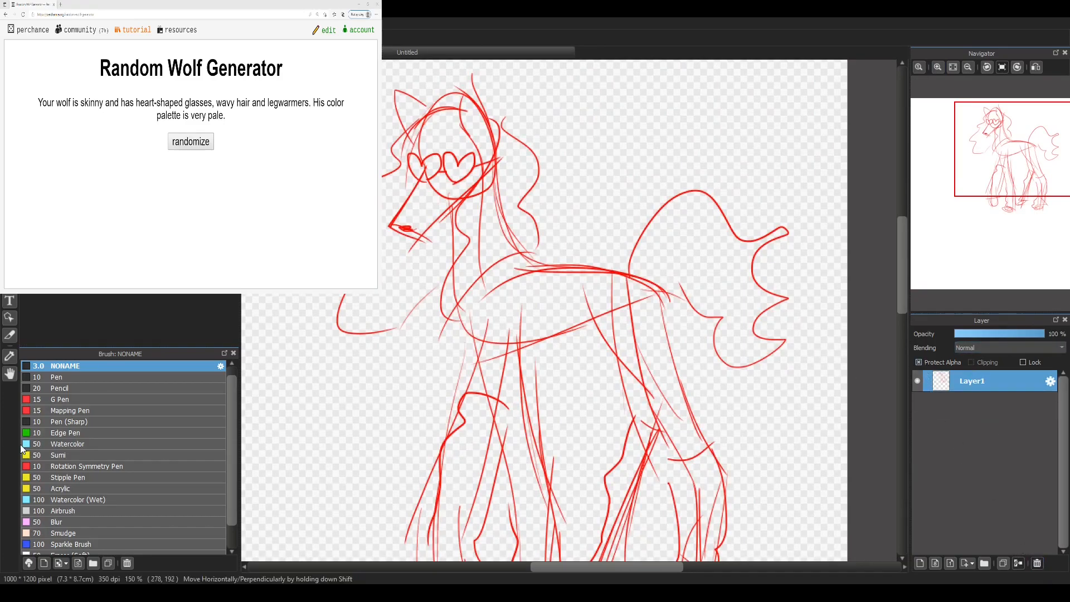
left_click(95, 378)
mouse_move(624, 413)
left_mouse_down()
mouse_move(580, 418)
mouse_move(600, 328)
mouse_move(641, 379)
left_mouse_up()
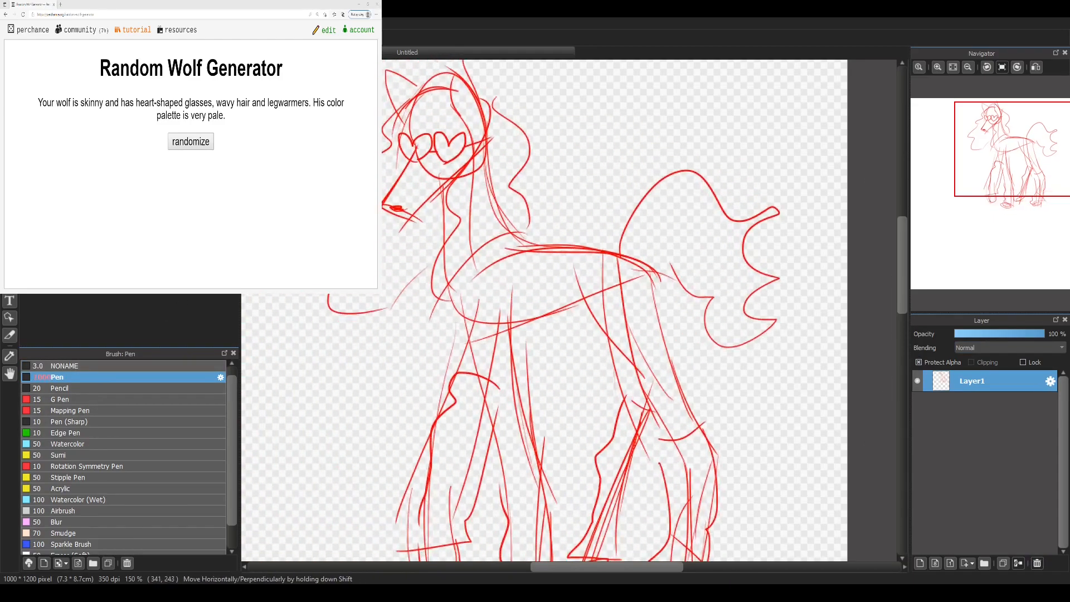
mouse_move(485, 468)
left_mouse_down()
mouse_move(399, 336)
mouse_move(443, 476)
left_mouse_up()
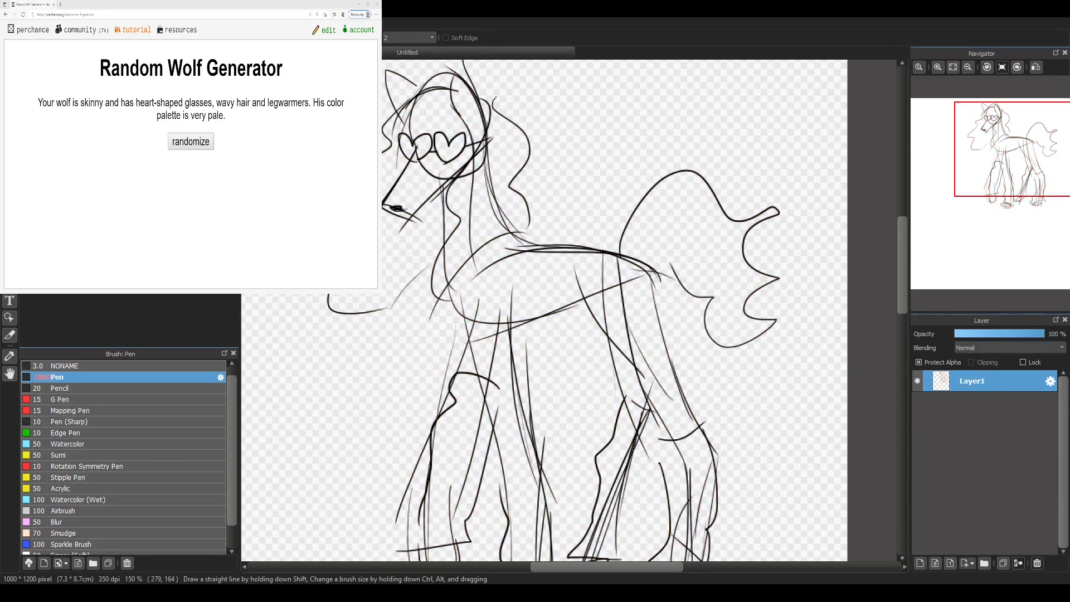
left_click(605, 454)
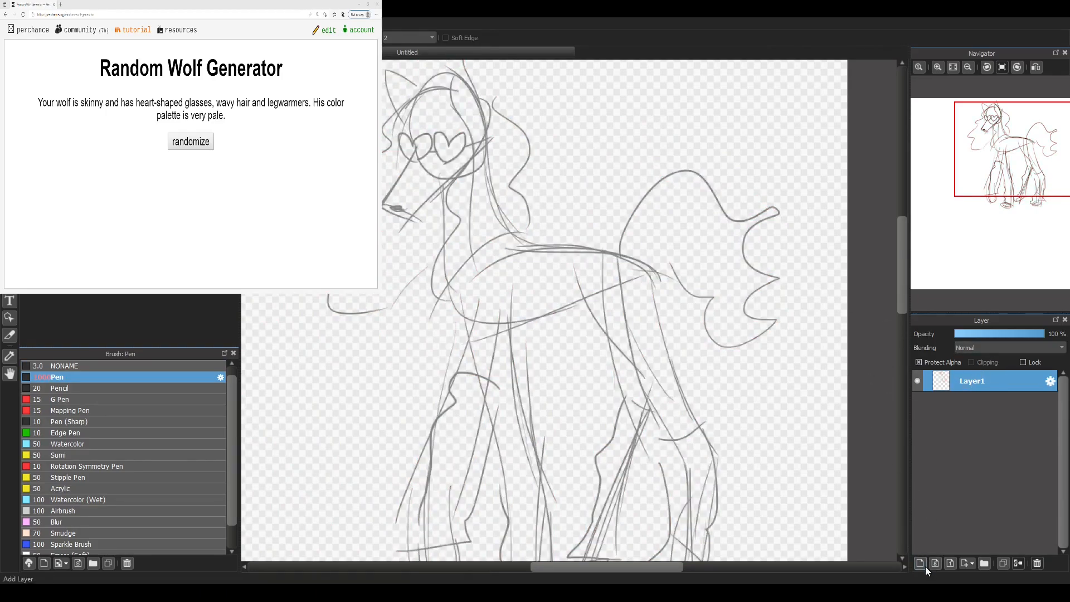
Step: Choose the Anime brush at size 2 and turn off Protect Alpha on Layer1
left_click(76, 390)
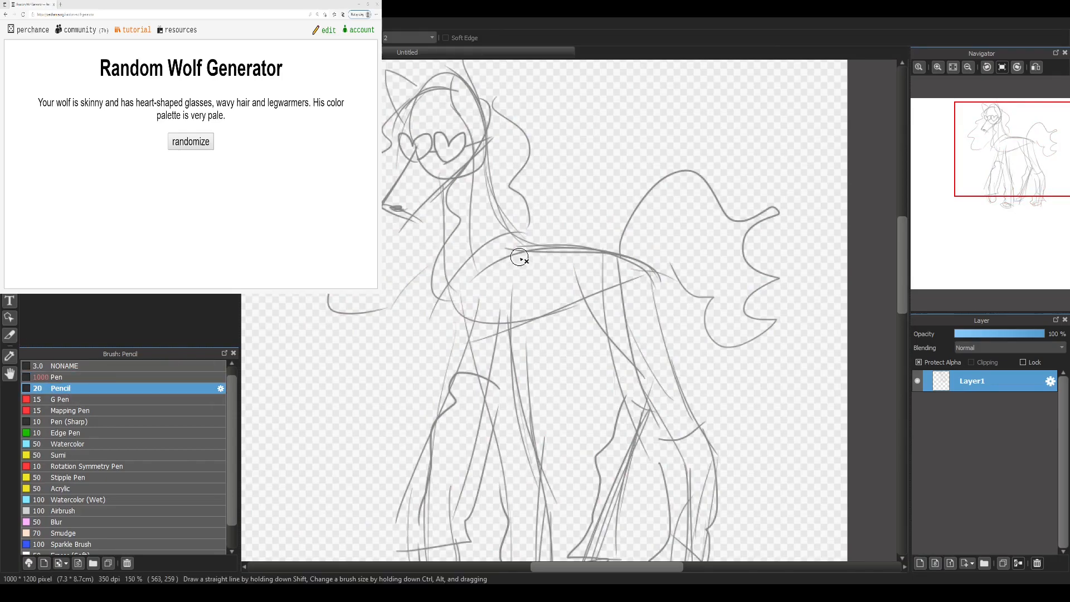
left_click_drag(234, 423, 233, 408)
left_click(173, 375)
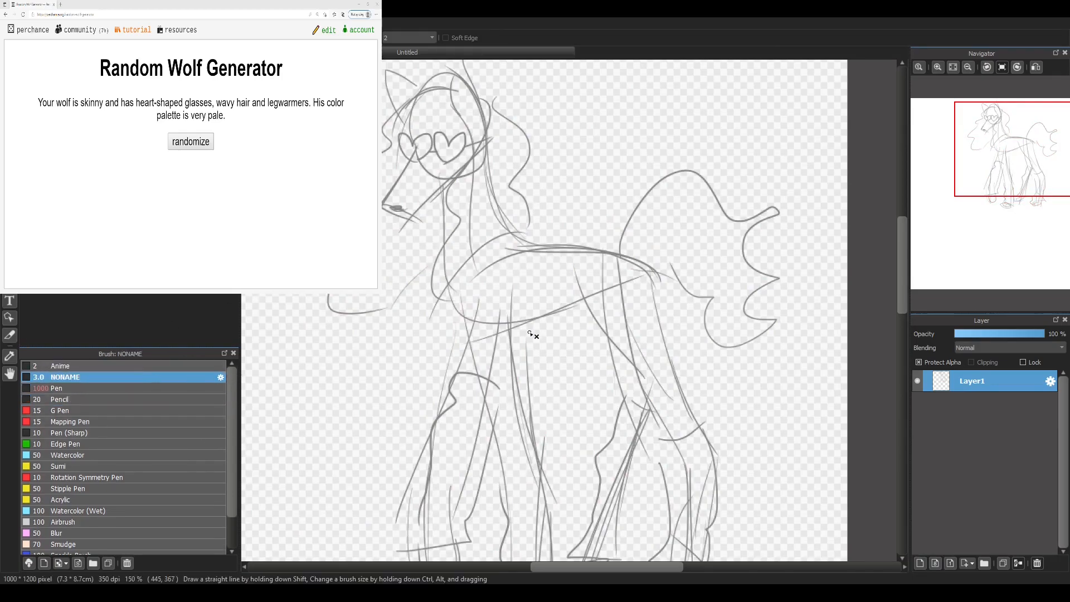
left_click(140, 364)
left_click(938, 67)
left_click(938, 67)
mouse_move(987, 132)
left_mouse_down()
mouse_move(994, 139)
mouse_move(996, 128)
left_mouse_up()
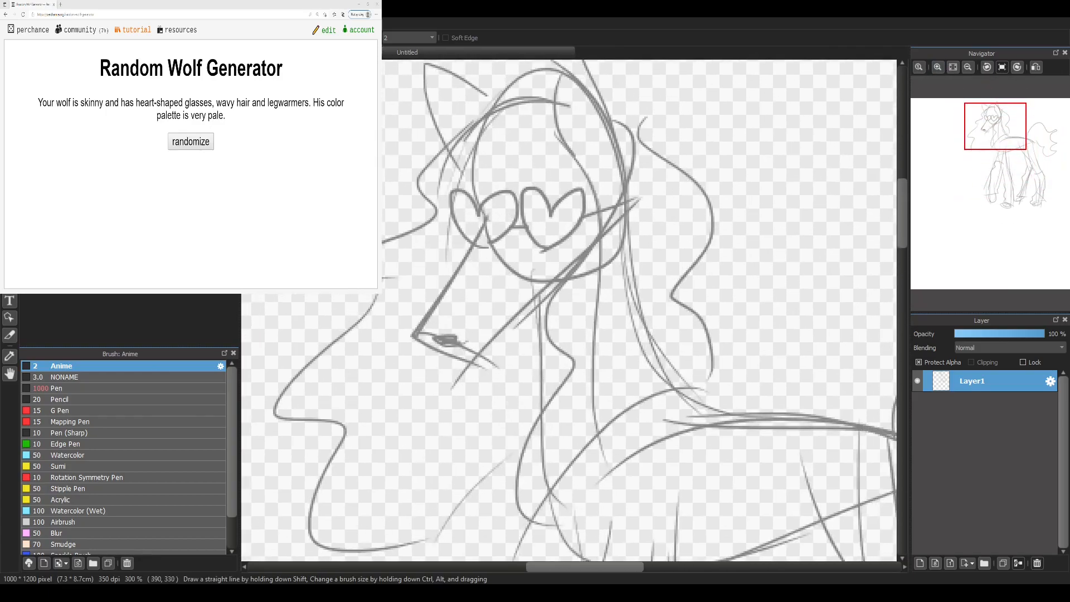
left_click(925, 363)
Step: Draw half-lidded eyes in black inside the glasses, with round irises and short lashes, redoing unsatisfactory strokes
mouse_move(505, 213)
left_mouse_down()
mouse_move(464, 210)
mouse_move(581, 214)
mouse_move(485, 209)
left_mouse_up()
key("ctrl+z")
key("ctrl+z")
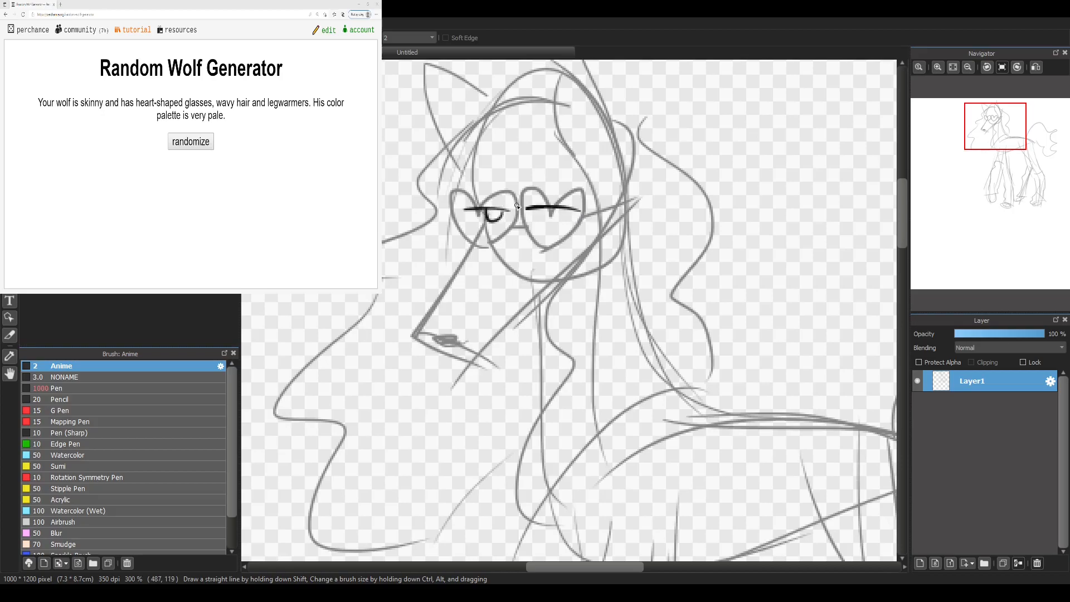
left_click_drag(572, 211, 553, 208)
key("ctrl+z")
key("ctrl+z")
mouse_move(495, 229)
left_mouse_down()
mouse_move(467, 211)
mouse_move(564, 213)
mouse_move(567, 231)
mouse_move(594, 215)
mouse_move(592, 226)
left_mouse_up()
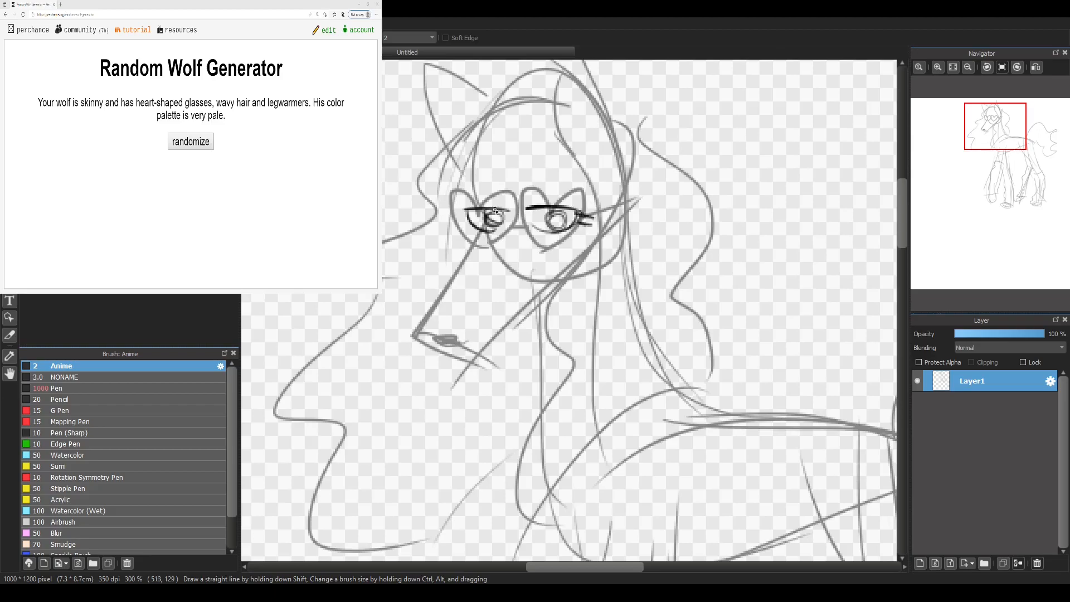
Step: Outline both heart-shaped lenses and the bridge of the glasses in black
mouse_move(467, 209)
left_mouse_down()
mouse_move(458, 224)
mouse_move(474, 245)
mouse_move(485, 201)
mouse_move(509, 228)
mouse_move(480, 247)
mouse_move(550, 204)
left_mouse_up()
key("ctrl+z")
key("ctrl+z")
mouse_move(541, 256)
left_mouse_down()
mouse_move(558, 188)
mouse_move(583, 228)
mouse_move(544, 253)
left_mouse_up()
left_click_drag(533, 262, 539, 262)
key("b")
left_click_drag(463, 204, 469, 237)
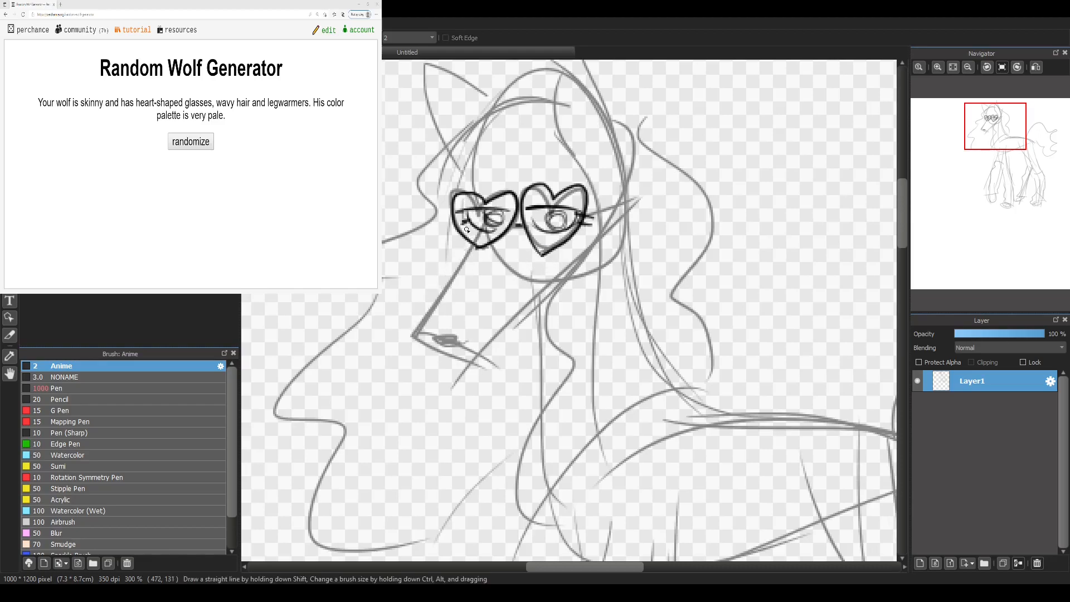
Step: Ink the muzzle, nose, mouth, jaw and pointed cheek fur in black, and darken both irises
mouse_move(466, 236)
left_mouse_down()
mouse_move(415, 333)
mouse_move(455, 341)
mouse_move(425, 346)
mouse_move(445, 355)
mouse_move(470, 353)
mouse_move(631, 214)
mouse_move(581, 259)
mouse_move(592, 236)
mouse_move(598, 229)
mouse_move(584, 273)
left_mouse_up()
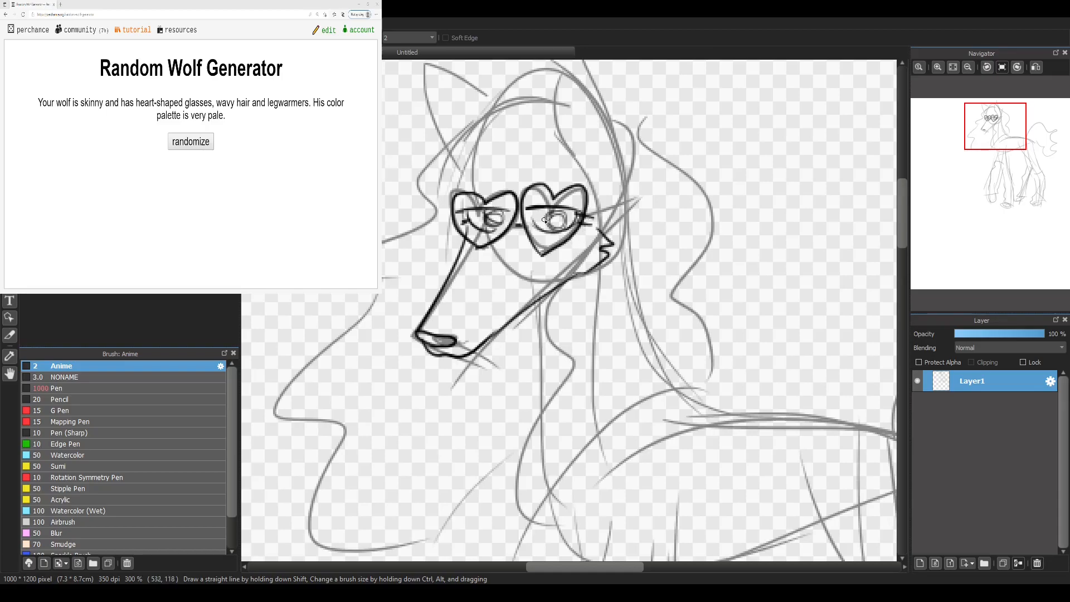
mouse_move(558, 224)
left_mouse_down()
mouse_move(549, 218)
mouse_move(561, 229)
left_mouse_up()
mouse_move(494, 226)
left_mouse_down()
mouse_move(483, 219)
mouse_move(489, 229)
left_mouse_up()
Step: Draw arched eyebrows above the two lenses, undoing the strokes that miss
mouse_move(475, 179)
left_mouse_down()
mouse_move(512, 183)
mouse_move(464, 181)
mouse_move(500, 181)
mouse_move(505, 192)
mouse_move(563, 164)
mouse_move(573, 180)
mouse_move(529, 181)
mouse_move(560, 169)
left_mouse_up()
key("ctrl+z")
key("ctrl+z")
key("ctrl+z")
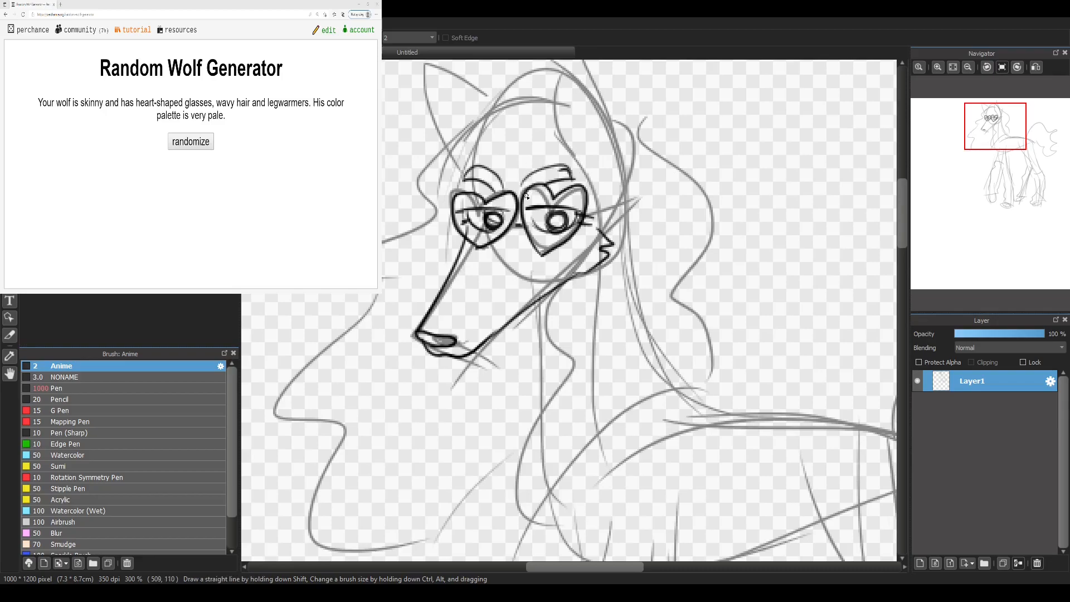
Step: Ink the wolf's near ear in black, including the curved inner line, over the grey sketch
left_click_drag(467, 219, 460, 166)
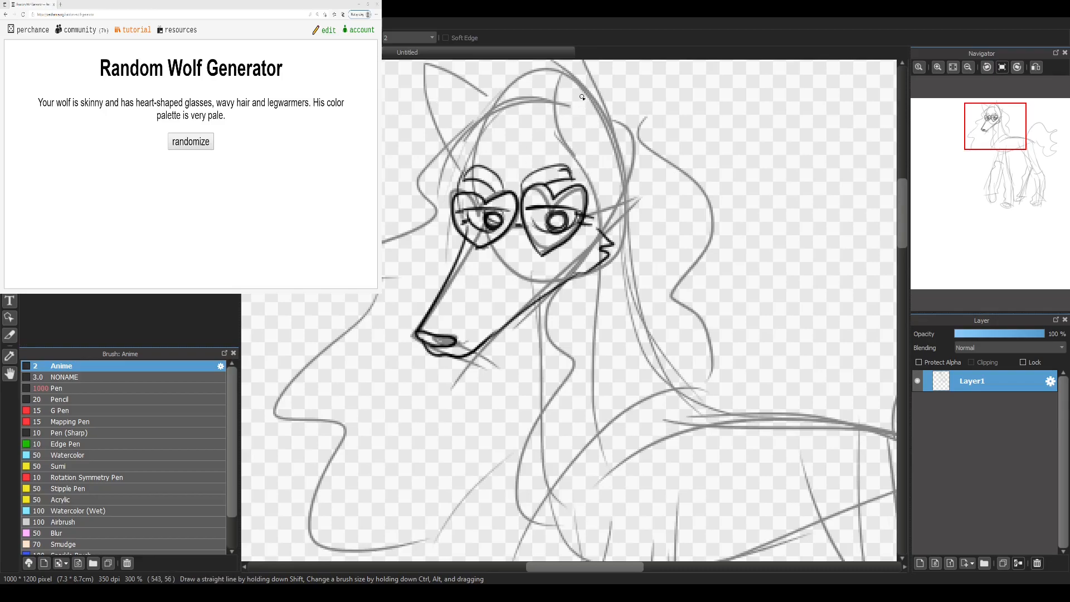
mouse_move(590, 172)
left_mouse_down()
mouse_move(579, 146)
mouse_move(593, 83)
left_mouse_up()
mouse_move(623, 167)
left_mouse_down()
mouse_move(605, 91)
mouse_move(577, 62)
mouse_move(553, 103)
mouse_move(557, 132)
left_mouse_up()
left_click_drag(579, 85, 585, 90)
key("b")
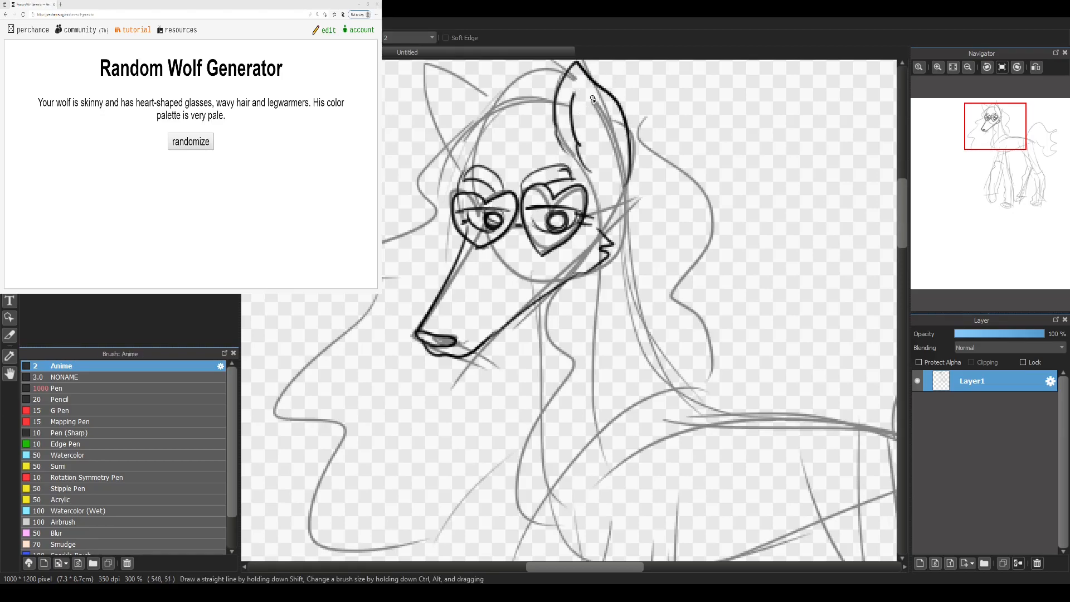
Step: Ink the top of the head and the far ear with its inner fur in black, redoing the head line once
mouse_move(565, 74)
left_mouse_down()
mouse_move(527, 71)
mouse_move(460, 109)
left_mouse_up()
key("ctrl+z")
mouse_move(566, 73)
left_mouse_down()
mouse_move(472, 95)
mouse_move(434, 71)
mouse_move(408, 76)
mouse_move(439, 160)
left_mouse_up()
left_click_drag(424, 86, 447, 143)
Step: Ink the wavy hair in front of the face and the fringe across the forehead in black, redoing the first stroke
mouse_move(474, 90)
left_mouse_down()
mouse_move(459, 140)
mouse_move(462, 124)
mouse_move(413, 176)
left_mouse_up()
key("ctrl+z")
mouse_move(460, 133)
left_mouse_down()
mouse_move(400, 169)
mouse_move(382, 195)
left_mouse_up()
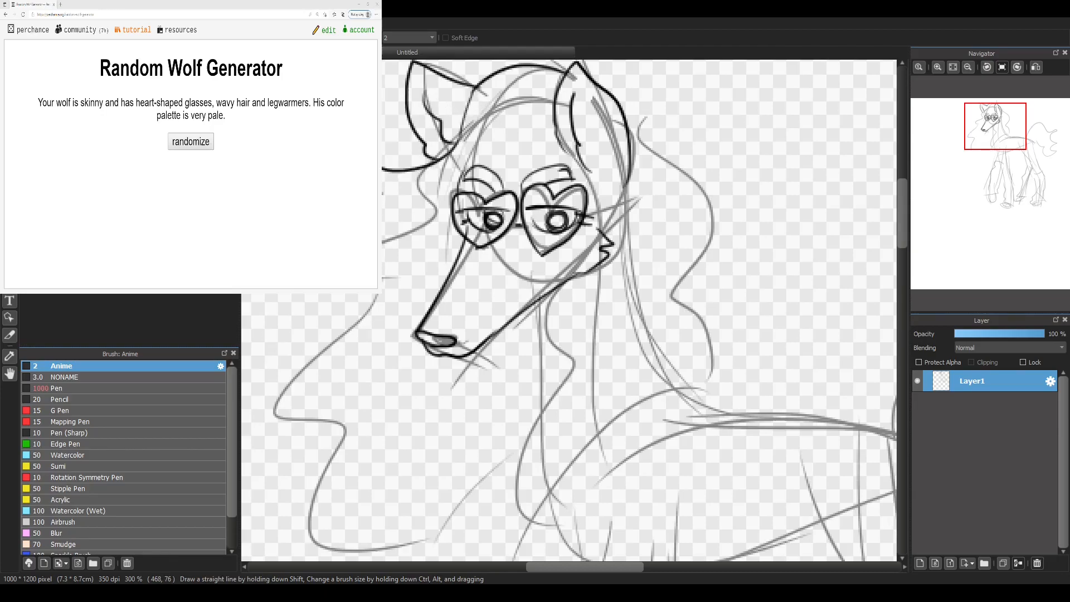
mouse_move(296, 295)
left_mouse_down()
mouse_move(312, 333)
mouse_move(261, 414)
mouse_move(382, 508)
mouse_move(506, 521)
left_mouse_up()
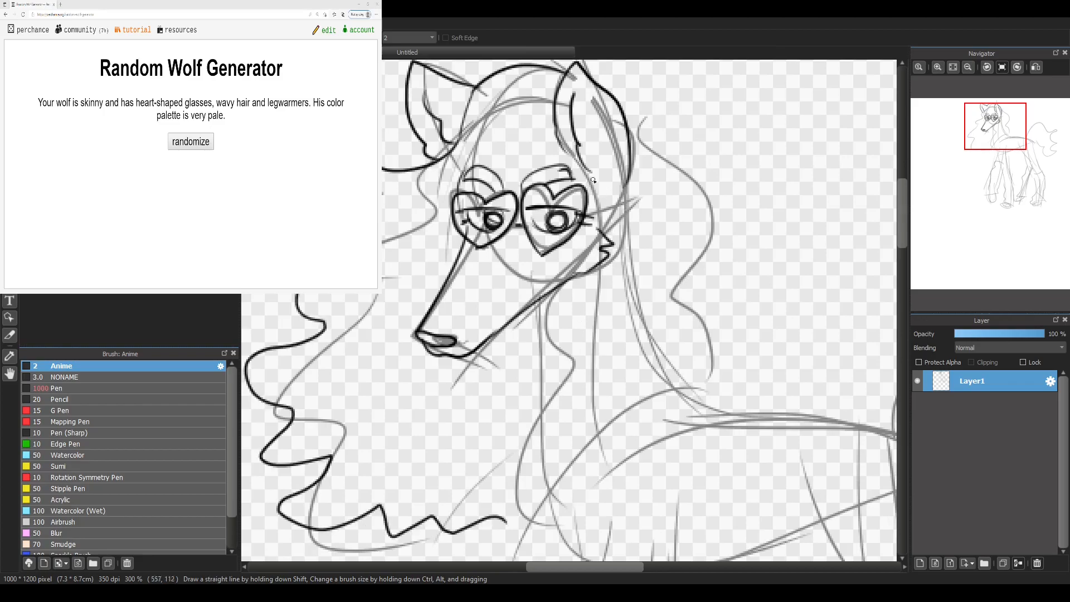
mouse_move(554, 136)
left_mouse_down()
mouse_move(487, 163)
mouse_move(440, 190)
mouse_move(418, 239)
left_mouse_up()
mouse_move(443, 173)
left_mouse_down()
mouse_move(399, 252)
mouse_move(432, 225)
mouse_move(451, 196)
mouse_move(397, 240)
left_mouse_up()
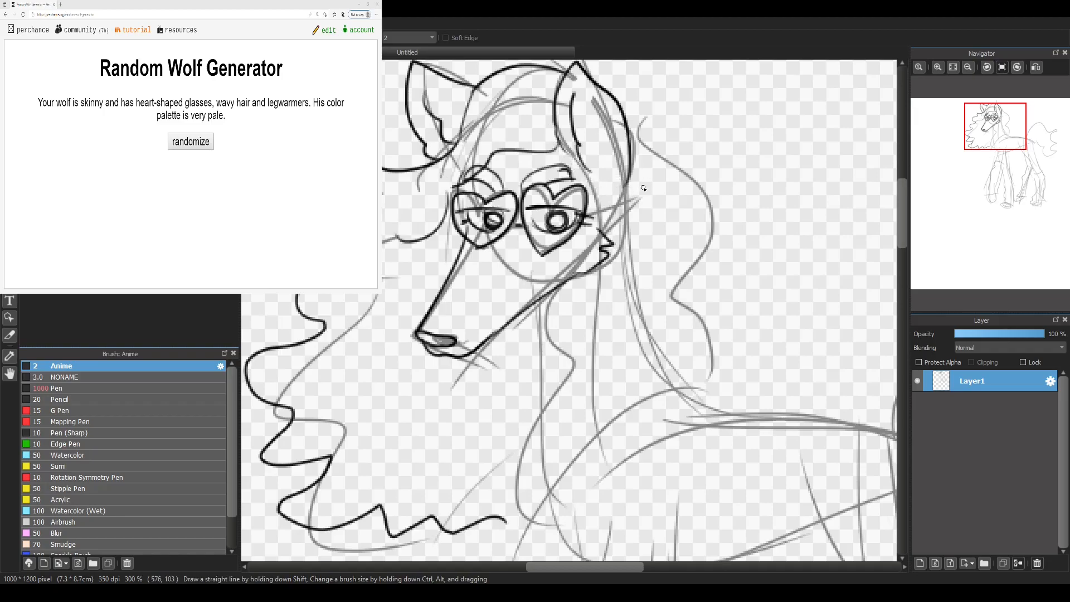
Step: Ink the wavy hair behind the neck, the chest, the jagged belly fur and the legs with legwarmers
left_click_drag(512, 213, 482, 345)
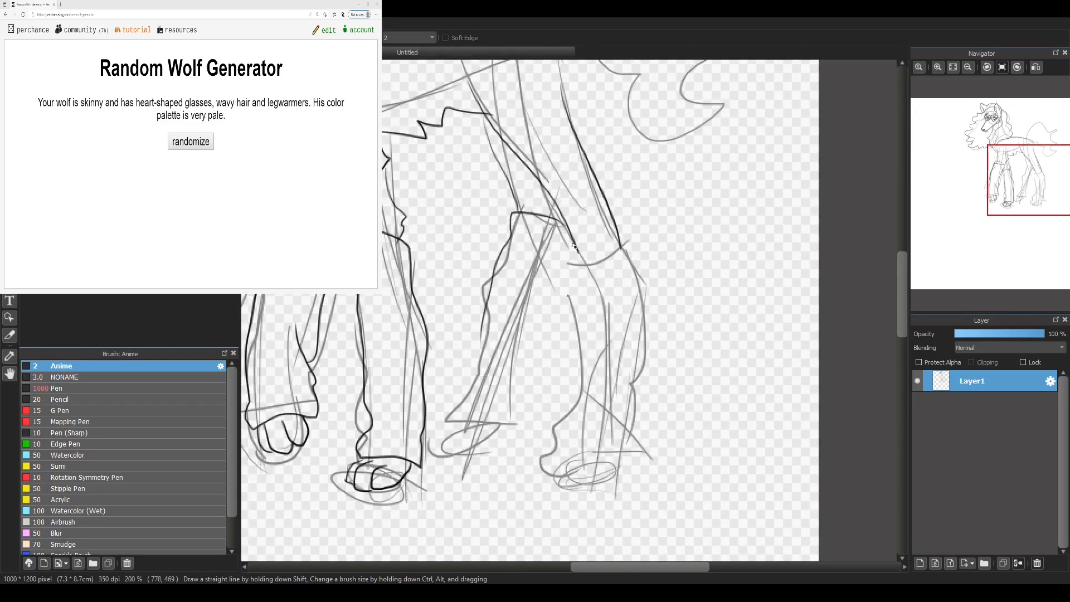
mouse_move(560, 222)
left_mouse_down()
mouse_move(553, 303)
mouse_move(522, 417)
mouse_move(568, 236)
mouse_move(512, 430)
mouse_move(438, 446)
mouse_move(448, 457)
mouse_move(507, 440)
mouse_move(466, 413)
mouse_move(496, 288)
left_mouse_up()
key("ctrl+z")
mouse_move(573, 252)
left_mouse_down()
mouse_move(626, 239)
mouse_move(574, 346)
mouse_move(551, 456)
left_mouse_up()
mouse_move(633, 277)
left_mouse_down()
mouse_move(613, 457)
mouse_move(559, 464)
mouse_move(589, 407)
left_mouse_up()
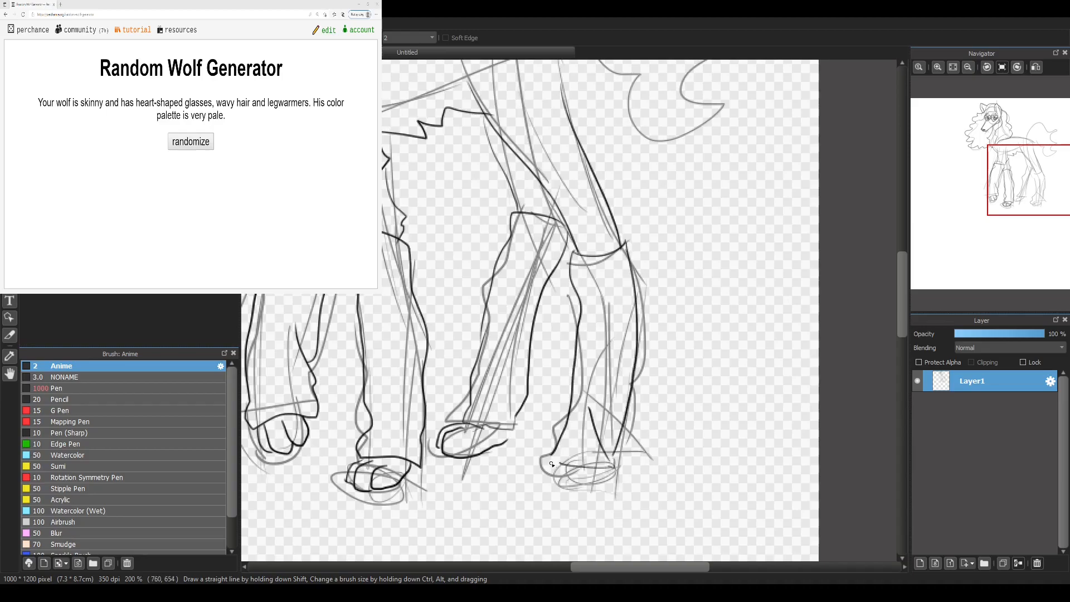
Step: Ink the last hind paw, the back line and the curved, tufted tail in black
mouse_move(570, 462)
left_mouse_down()
mouse_move(552, 482)
mouse_move(699, 413)
left_mouse_up()
mouse_move(858, 72)
left_mouse_down()
mouse_move(778, 240)
mouse_move(793, 249)
left_mouse_up()
mouse_move(465, 183)
left_mouse_down()
mouse_move(576, 179)
mouse_move(614, 201)
mouse_move(601, 207)
mouse_move(620, 232)
mouse_move(624, 283)
left_mouse_up()
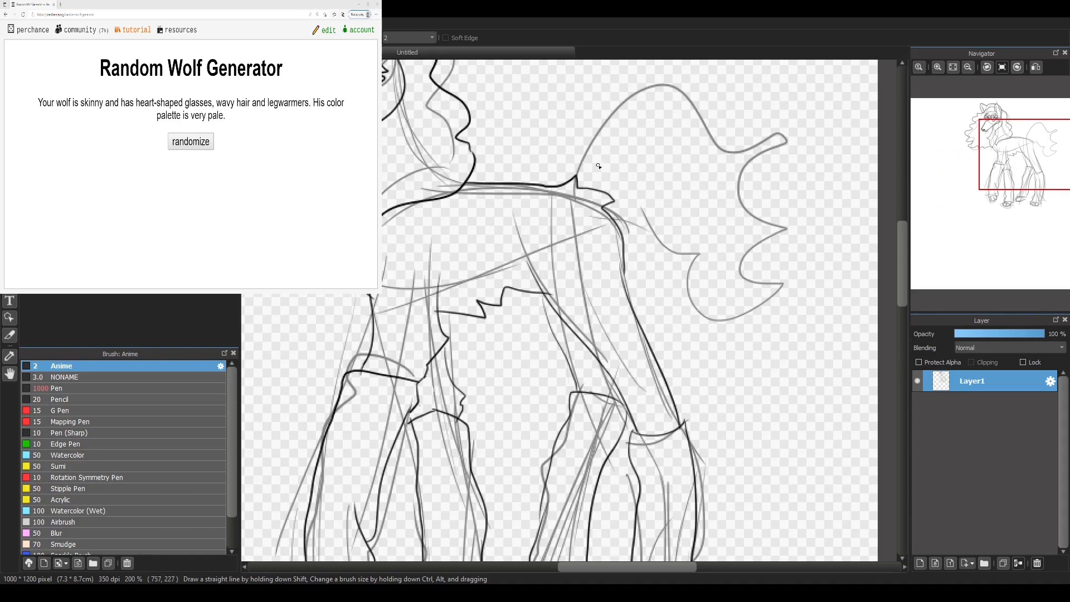
mouse_move(578, 188)
left_mouse_down()
mouse_move(630, 109)
mouse_move(725, 130)
mouse_move(716, 130)
mouse_move(777, 192)
mouse_move(801, 197)
mouse_move(766, 221)
mouse_move(756, 293)
mouse_move(748, 283)
mouse_move(736, 322)
mouse_move(684, 321)
mouse_move(675, 225)
mouse_move(662, 202)
mouse_move(628, 213)
left_mouse_up()
Step: Erase the grey sketch lines inside the ears, head, hair and neck around the black lines
left_click_drag(1025, 159, 995, 130)
key("e")
left_click_drag(521, 262, 553, 264)
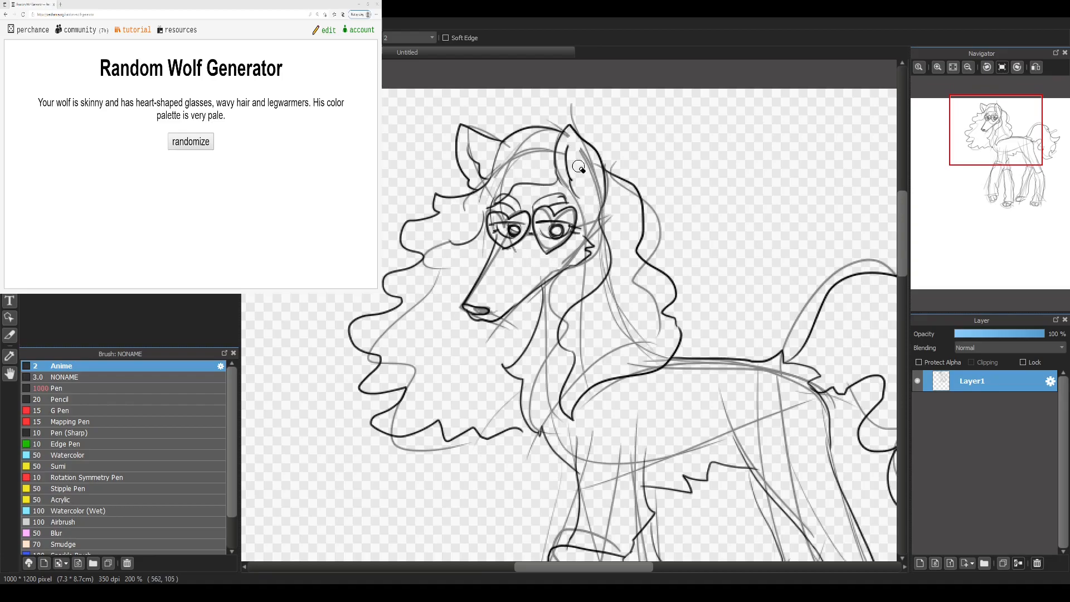
mouse_move(477, 178)
left_mouse_down()
mouse_move(520, 156)
mouse_move(494, 178)
mouse_move(534, 154)
left_mouse_up()
mouse_move(590, 369)
left_mouse_down()
mouse_move(607, 327)
mouse_move(638, 325)
mouse_move(627, 267)
mouse_move(654, 297)
left_mouse_up()
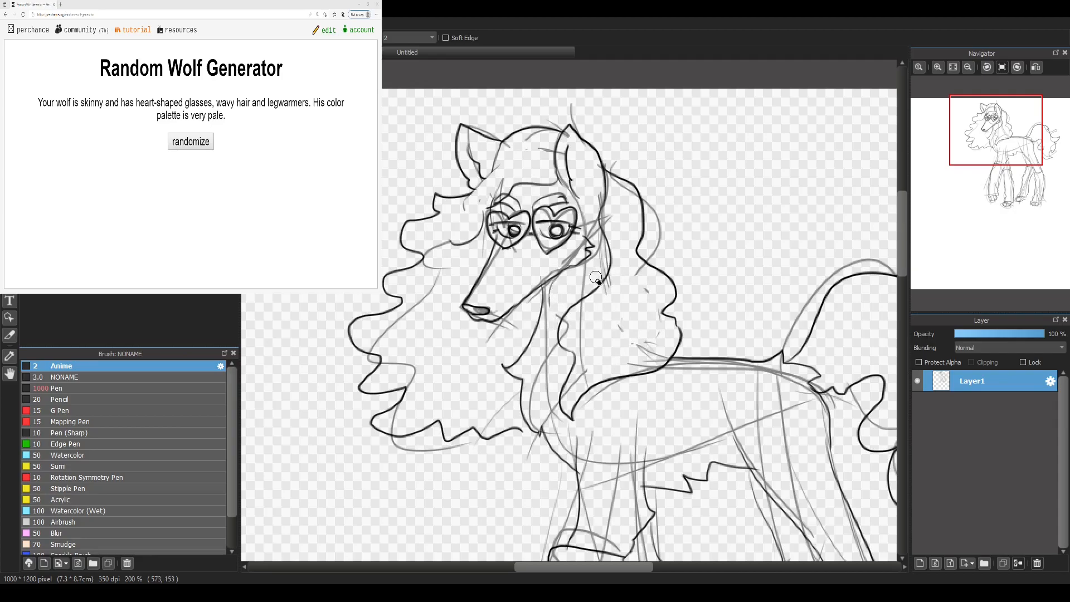
left_click_drag(546, 374, 537, 433)
key("b")
key("e")
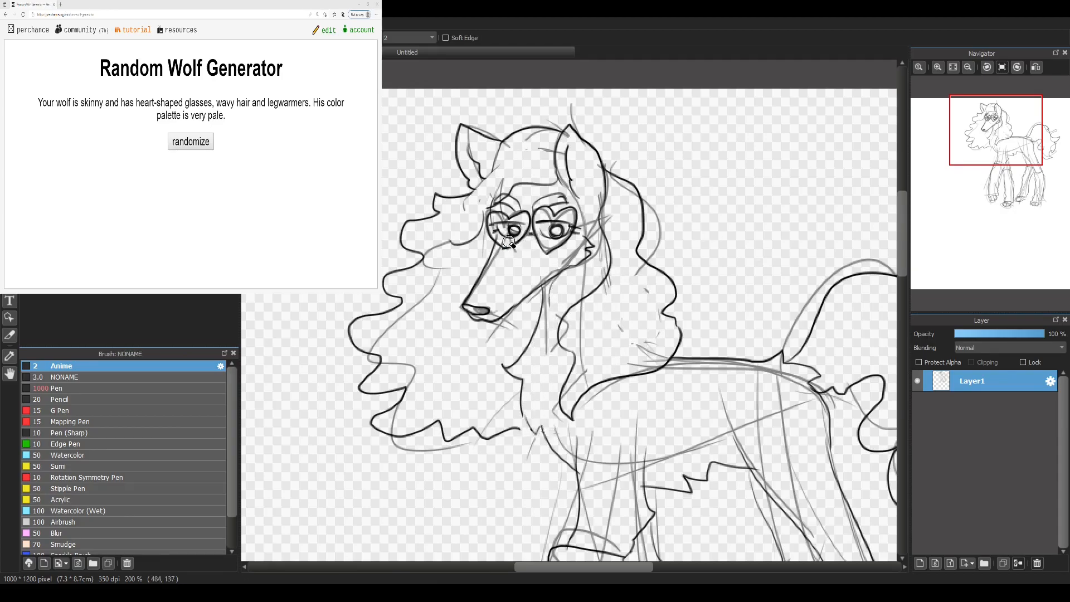
key("b")
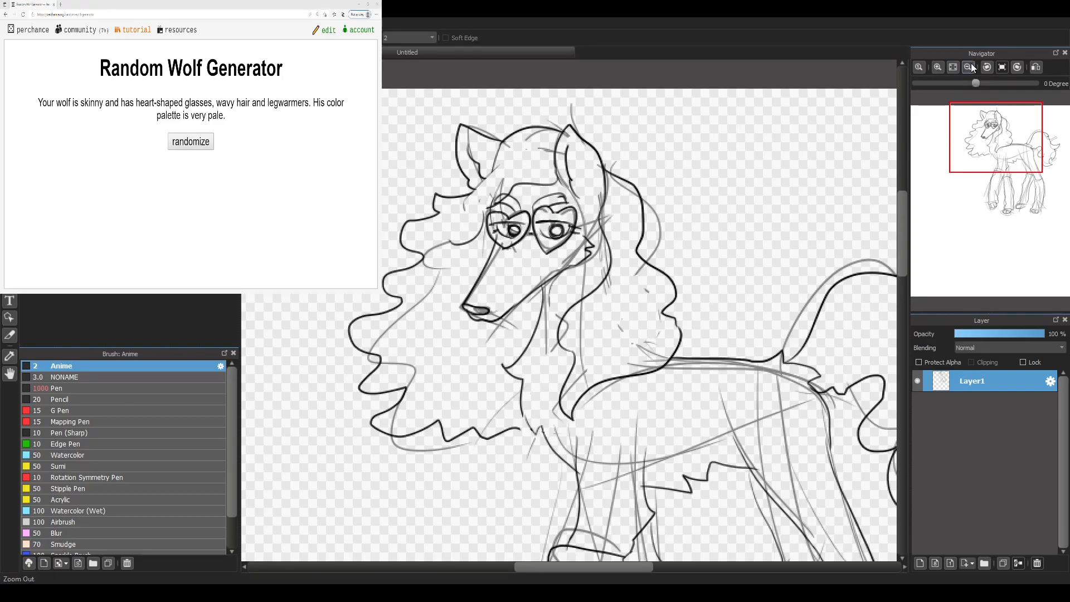
Step: Erase the leftover construction lines from the torso, belly and upper legs, using a larger eraser on the body
left_click(968, 66)
left_click(968, 68)
key("e")
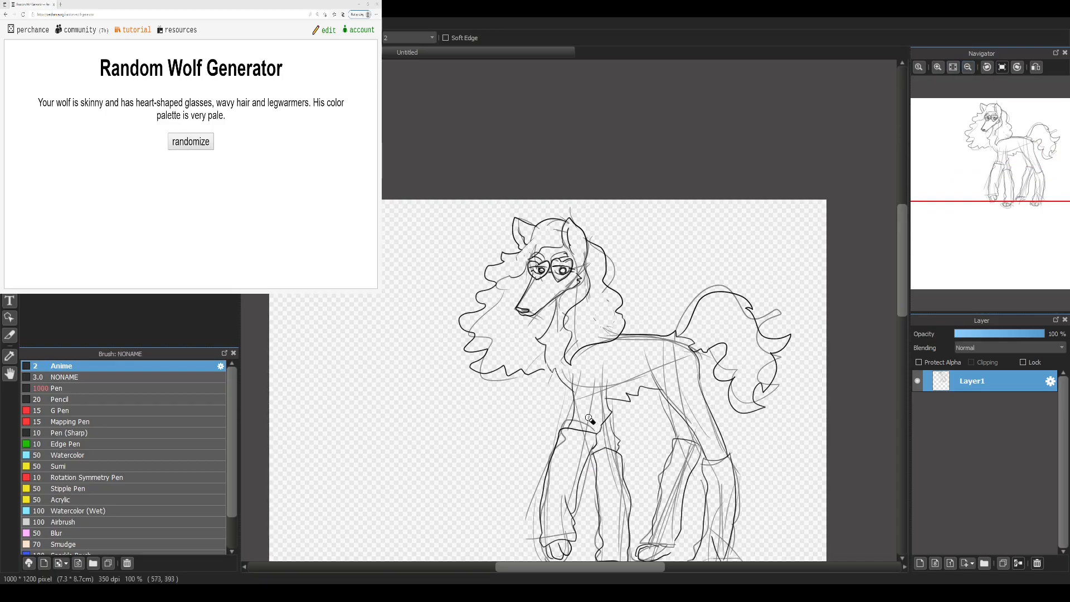
mouse_move(589, 416)
left_mouse_down()
mouse_move(595, 380)
mouse_move(615, 386)
mouse_move(651, 370)
mouse_move(654, 359)
mouse_move(683, 377)
left_mouse_up()
mouse_move(678, 510)
left_mouse_down()
mouse_move(683, 482)
mouse_move(657, 531)
left_mouse_up()
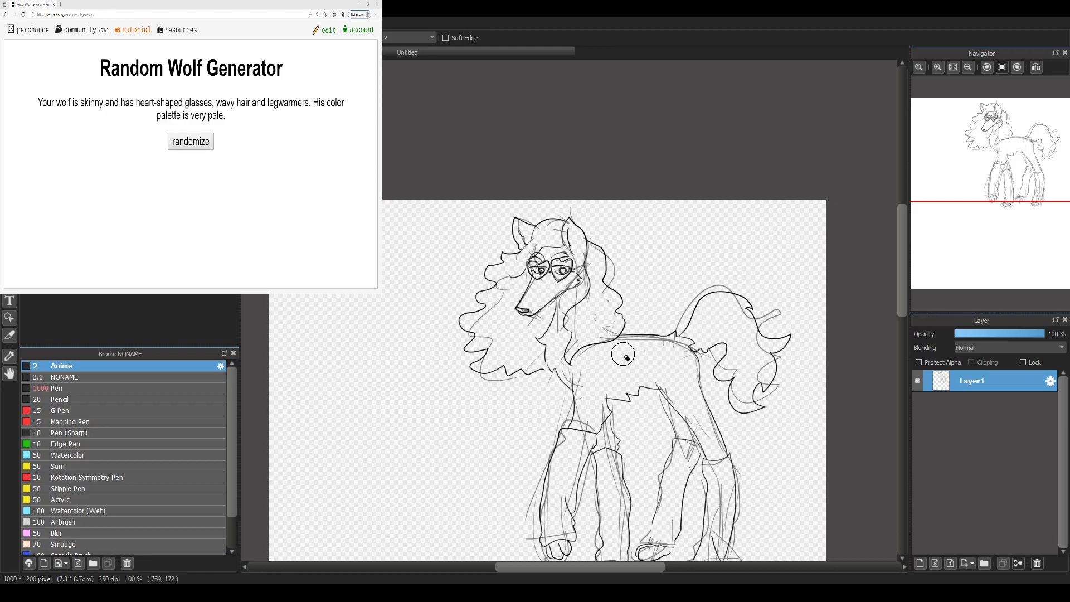
scroll(623, 334, "down", 5)
left_click_drag(618, 321, 608, 247)
mouse_move(708, 314)
left_mouse_down()
mouse_move(716, 332)
mouse_move(719, 277)
left_mouse_up()
scroll(725, 245, "up", 3)
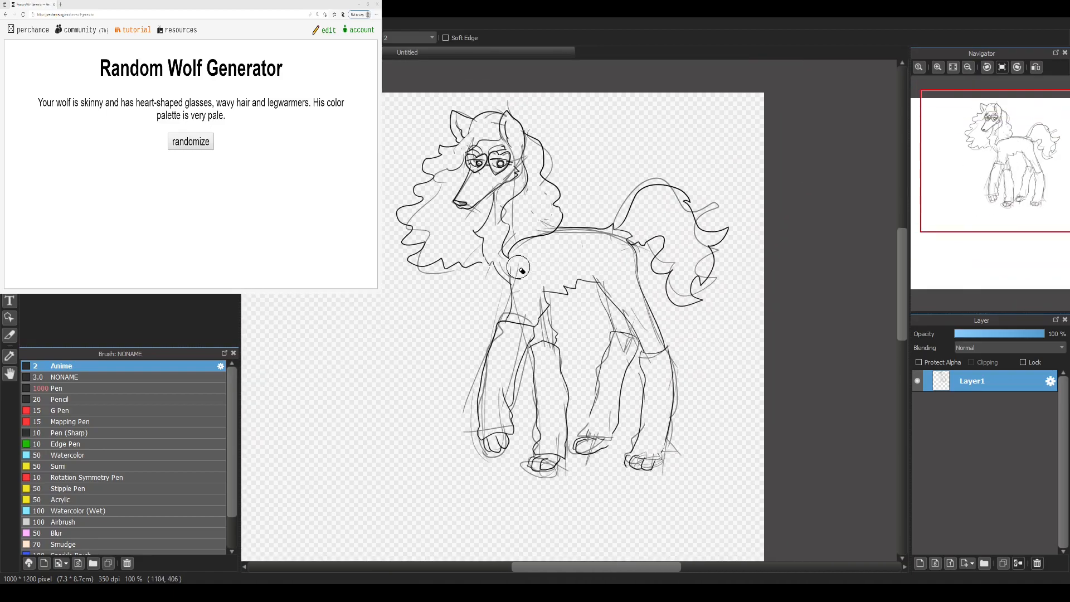
mouse_move(511, 178)
left_mouse_down()
mouse_move(573, 196)
mouse_move(509, 176)
left_mouse_up()
Step: Draw one heart in front of the wolf's chest and another above its back, and fit the whole canvas in view
key("b")
left_click_drag(963, 197, 942, 192)
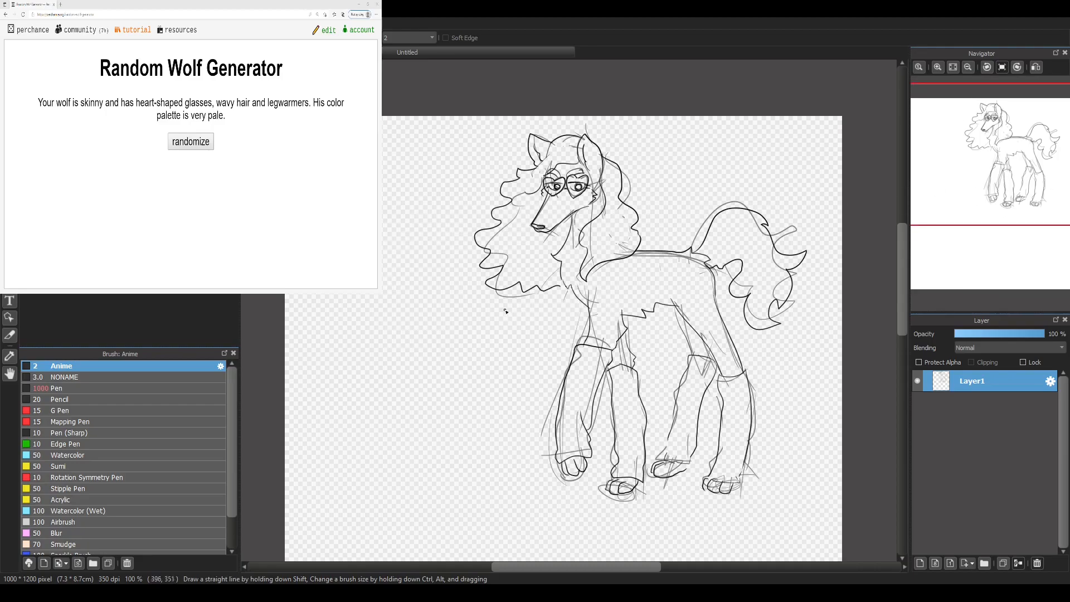
mouse_move(438, 336)
left_mouse_down()
mouse_move(442, 327)
mouse_move(430, 353)
mouse_move(416, 334)
mouse_move(466, 364)
left_mouse_up()
key("ctrl+z")
left_click_drag(660, 161, 674, 204)
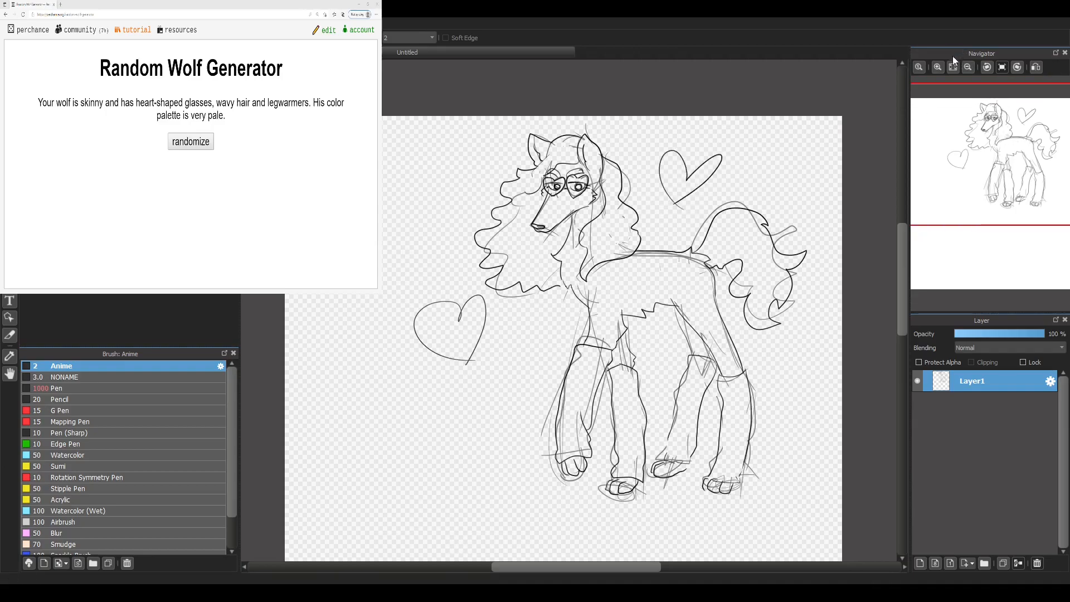
left_click(937, 67)
left_click(968, 67)
left_click(952, 67)
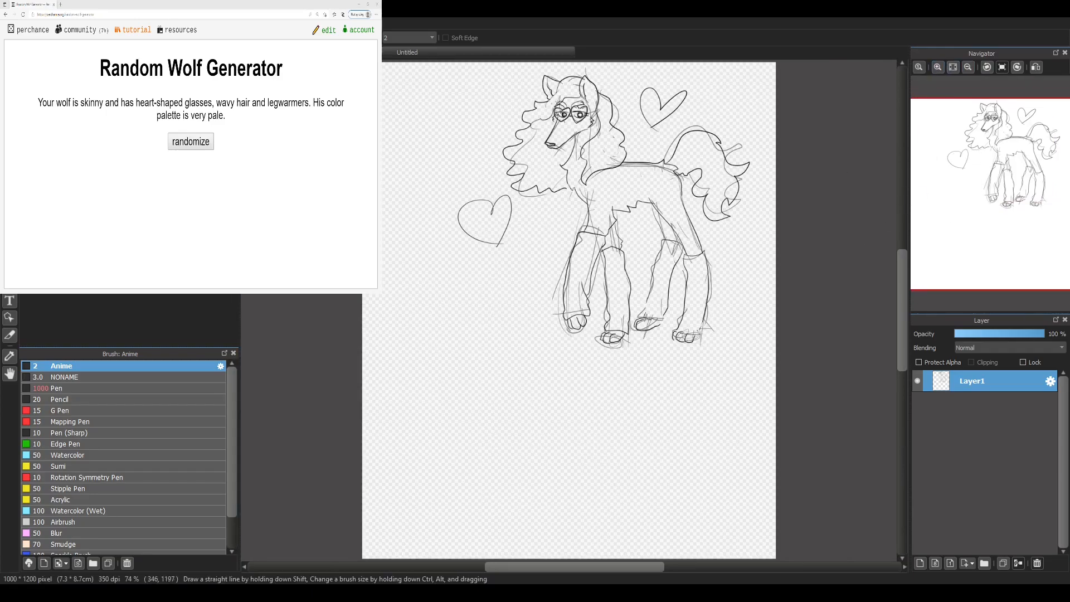
Step: Switch to the Random Wolf Generator page and generate a long series of new wolf descriptions
left_click(106, 287)
left_click(195, 140)
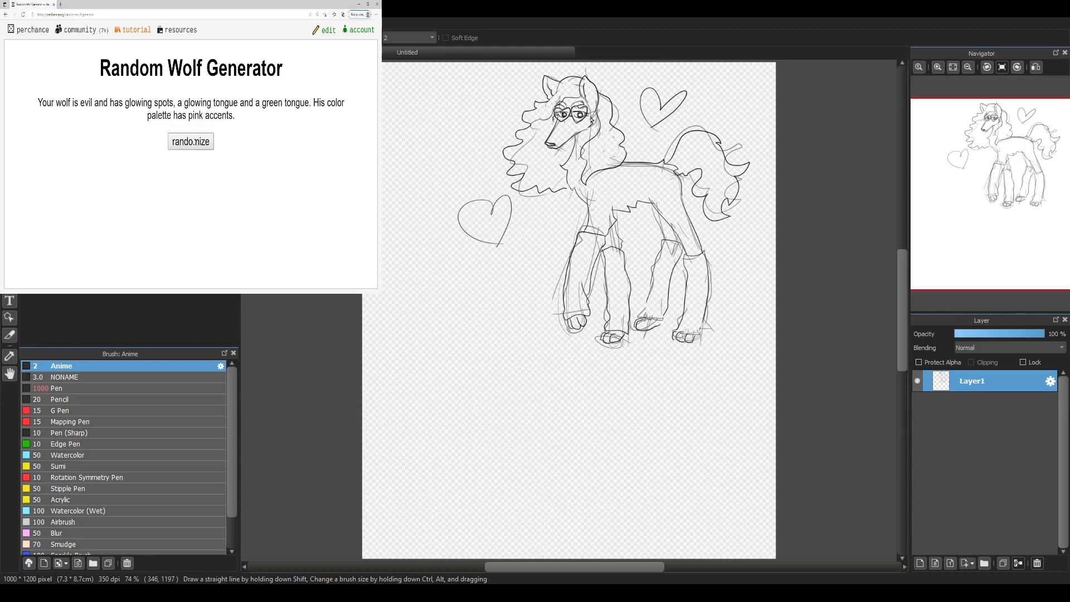
left_click(195, 144)
left_click(190, 147)
left_click(189, 141)
left_click(184, 138)
left_click(187, 140)
left_click(188, 142)
left_click(190, 143)
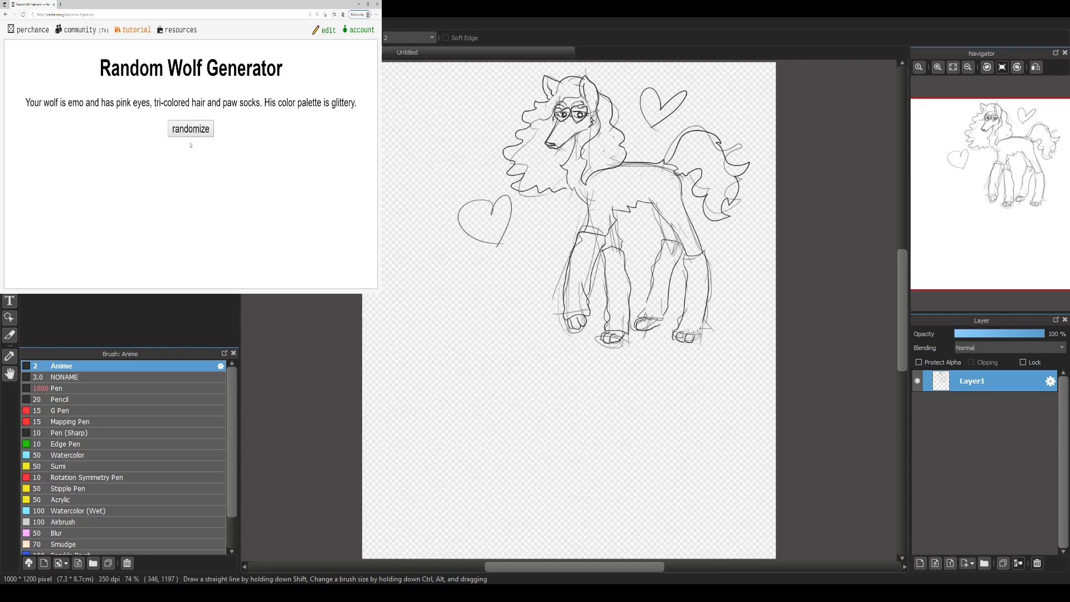
left_click(189, 132)
left_click(190, 142)
left_click(191, 143)
left_click(191, 143)
left_click(191, 143)
left_click(192, 142)
left_click(195, 142)
left_click(198, 141)
left_click(198, 142)
left_click(196, 142)
left_click(194, 142)
left_click(192, 142)
left_click(192, 142)
left_click(193, 142)
left_click(194, 142)
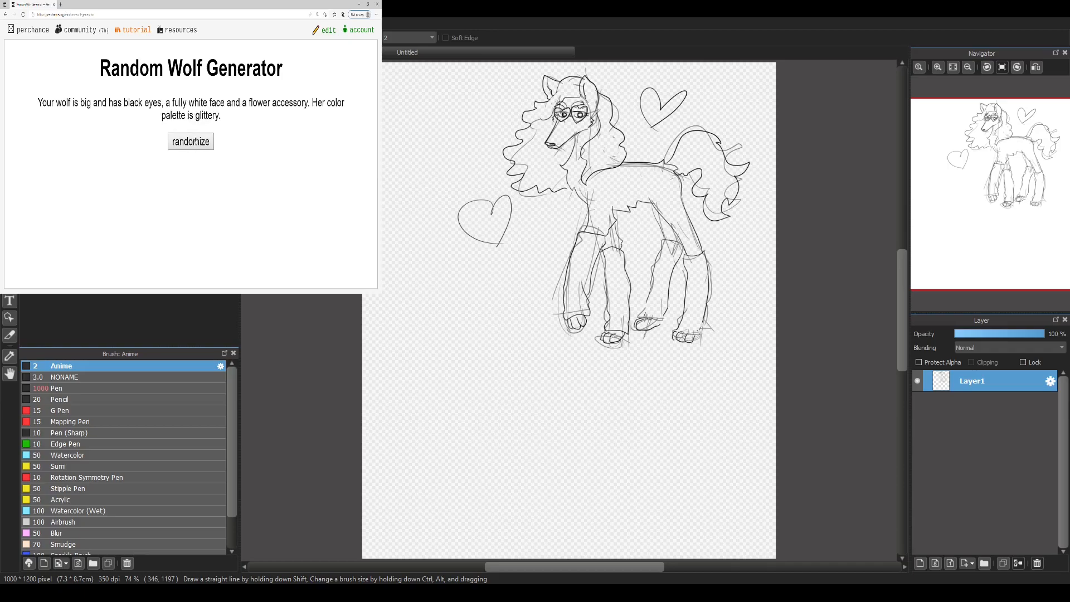
left_click(197, 143)
left_click(203, 139)
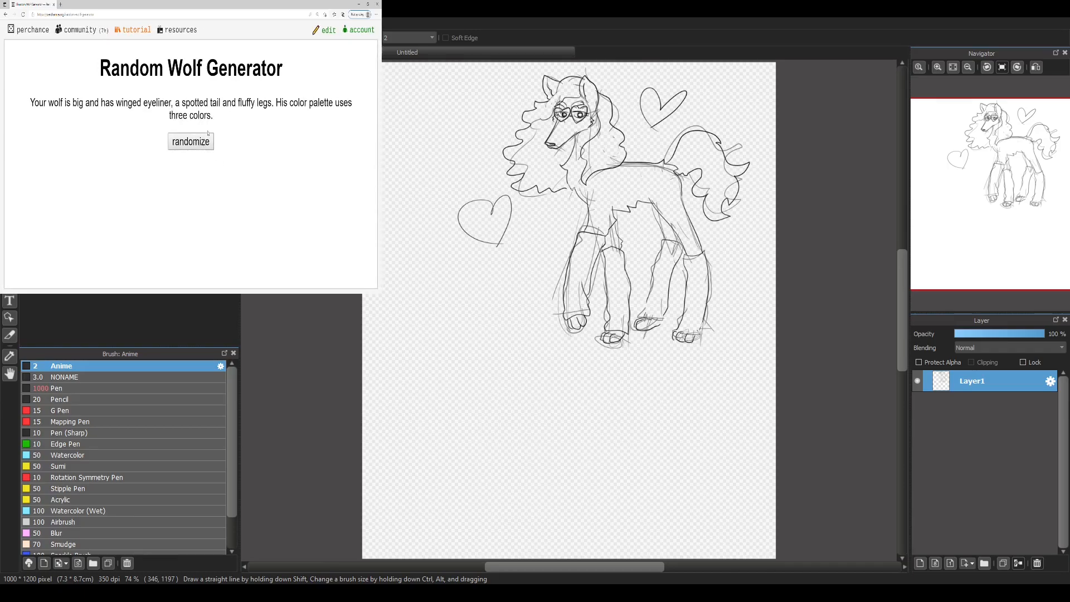
left_click(208, 140)
left_click(207, 144)
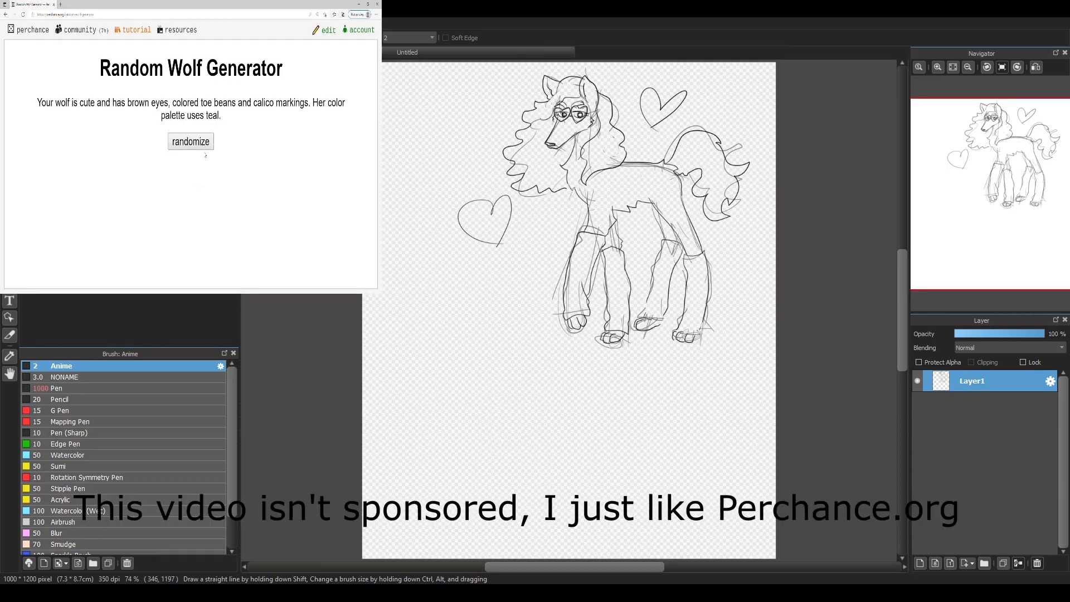
left_click(209, 143)
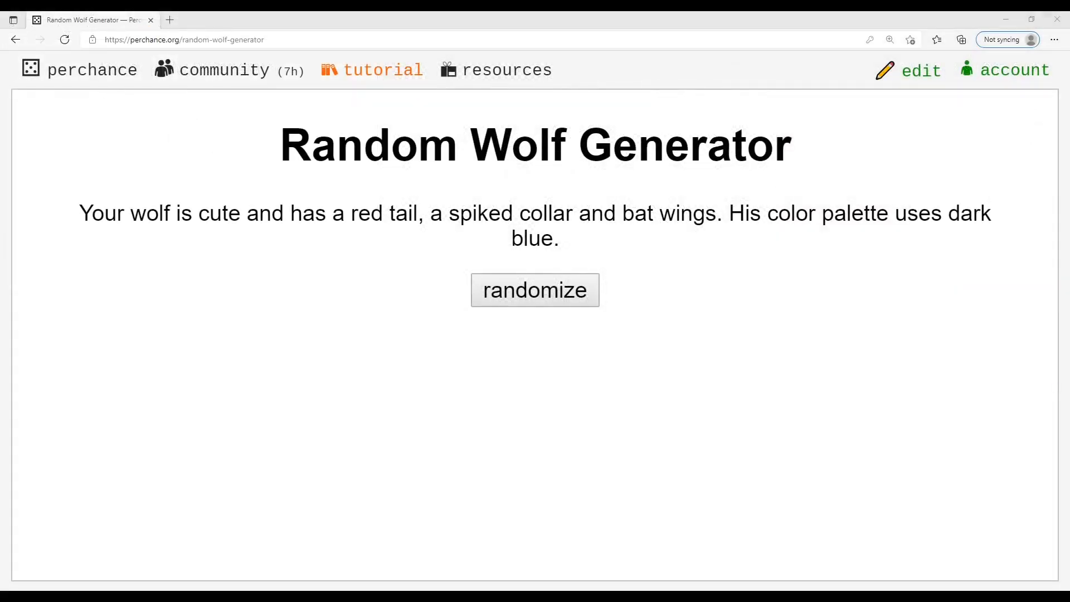
Step: Zoom the generator page out and open its code for editing
left_click(305, 488)
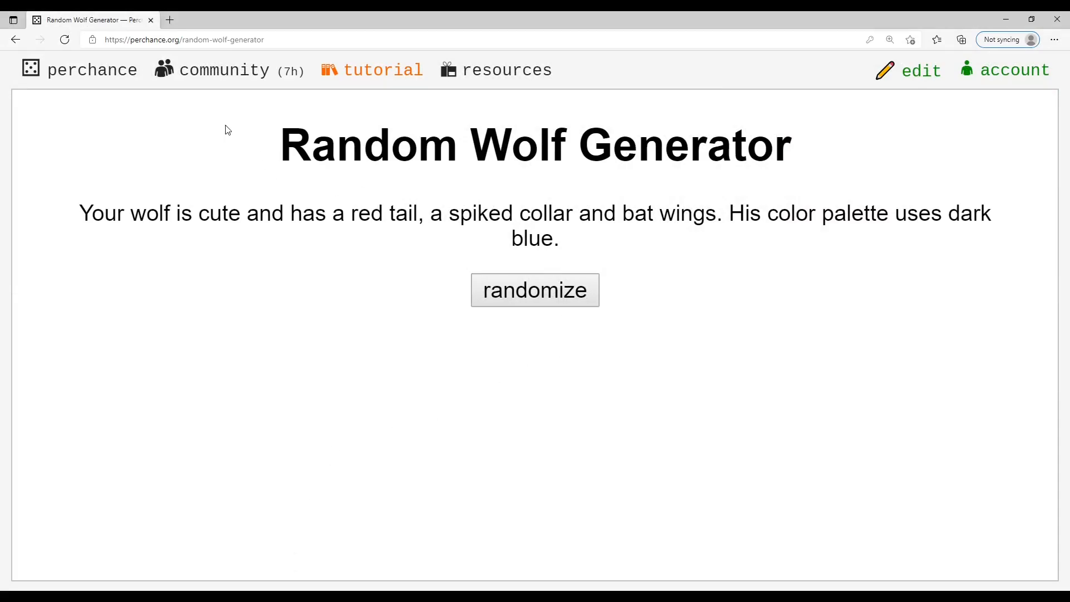
left_click_drag(193, 134, 632, 303)
left_click(634, 304)
key("ctrl+minus")
key("ctrl+minus")
key("ctrl+minus")
key("ctrl+minus")
key("ctrl+minus")
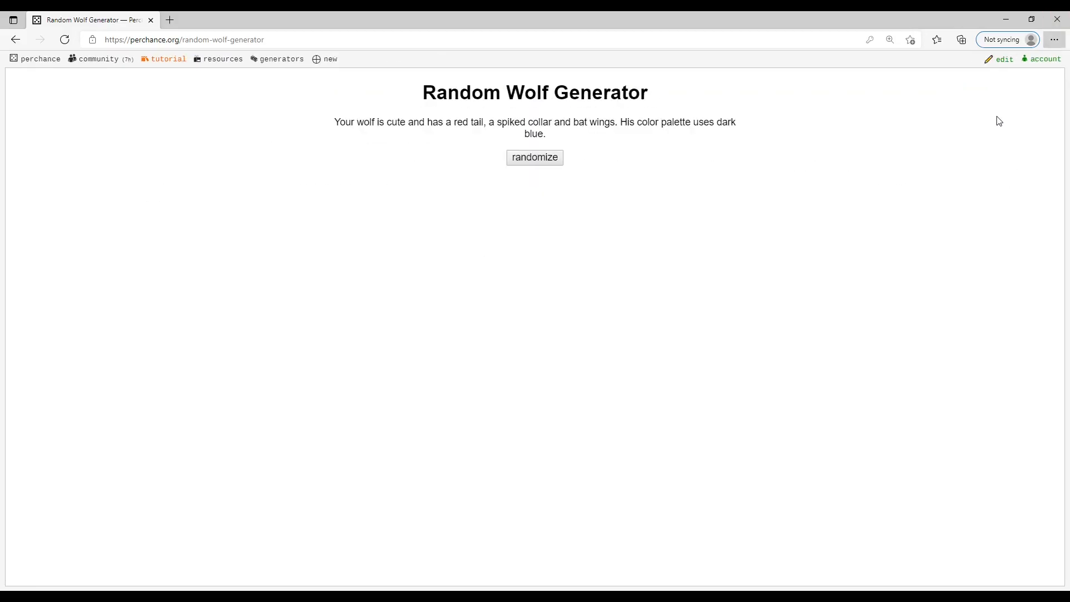
key("ctrl+minus")
key("ctrl+a")
left_click(120, 138)
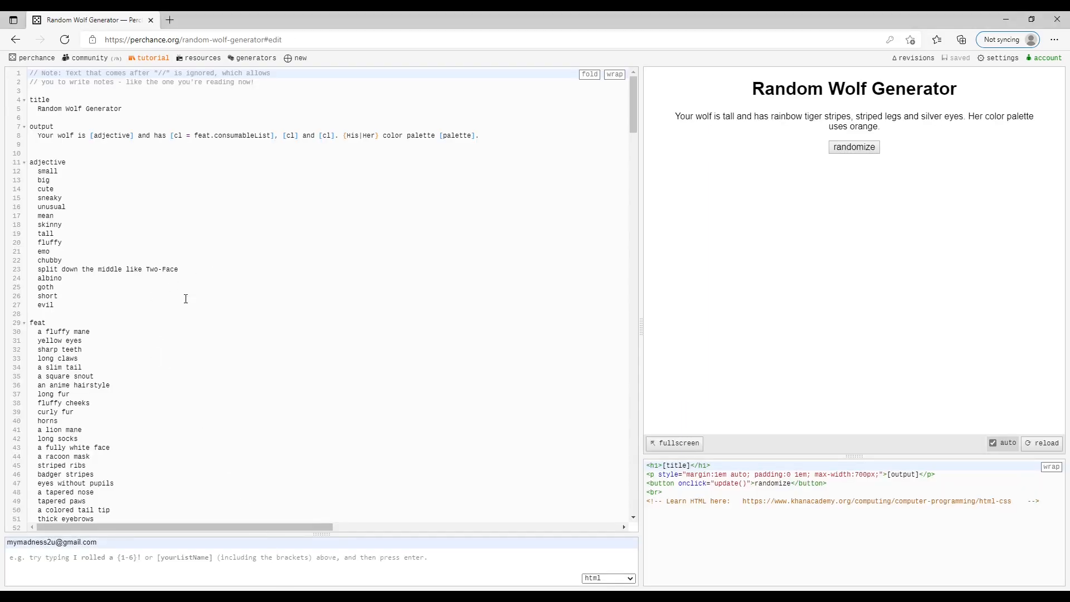
Step: Compare the title section of the generator's code with the heading in the preview
left_click_drag(675, 86, 945, 196)
left_click(945, 197)
mouse_move(83, 100)
left_mouse_down()
mouse_move(227, 322)
mouse_move(108, 74)
mouse_move(102, 99)
left_mouse_up()
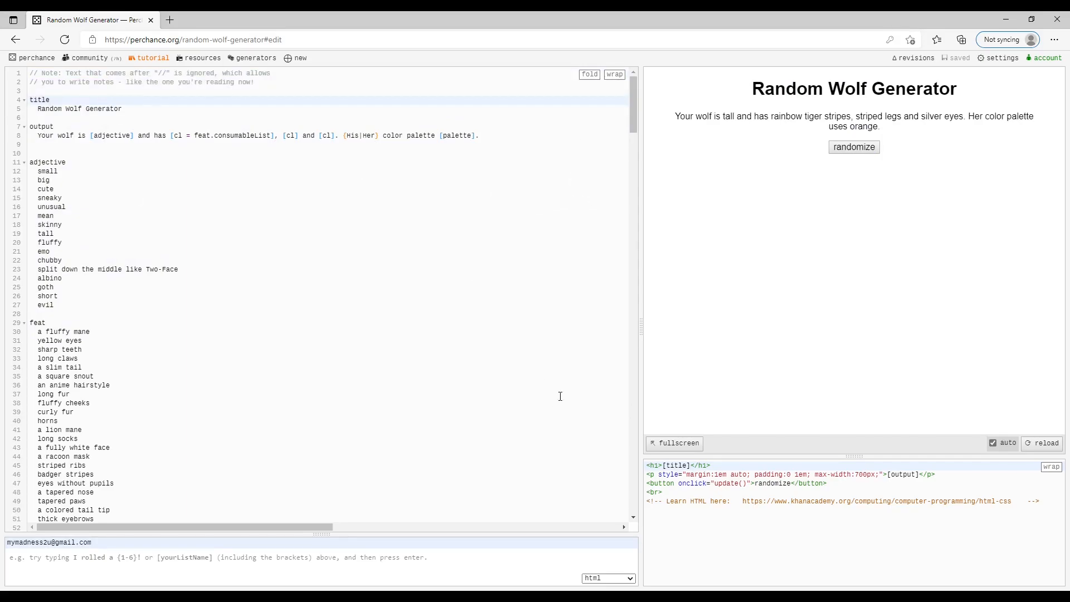
left_click_drag(29, 98, 48, 120)
left_click(47, 110)
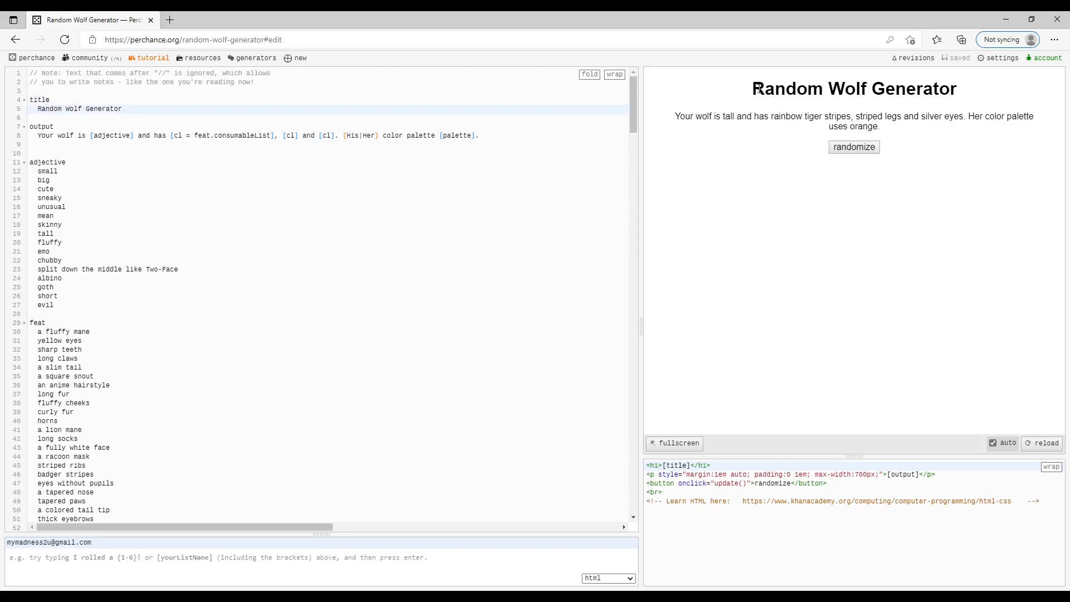
left_click_drag(758, 87, 998, 92)
left_click(337, 198)
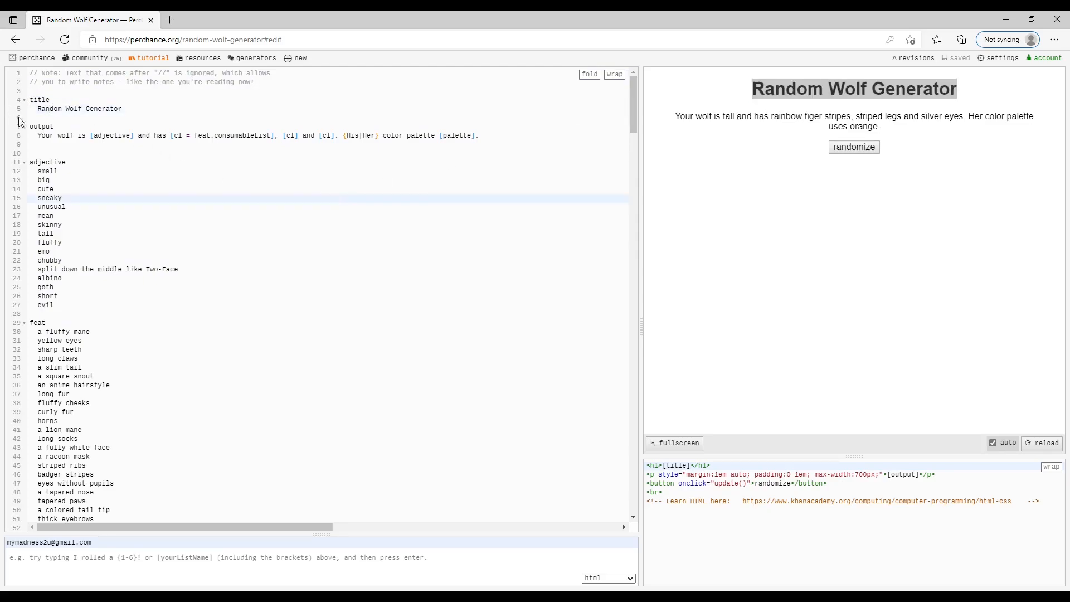
Step: Examine the output sentence, its adjective and feat.consumableList placeholders, and the adjective list that feeds it
double_click(40, 127)
mouse_move(37, 137)
left_mouse_down()
mouse_move(115, 192)
mouse_move(73, 136)
mouse_move(507, 144)
mouse_move(33, 131)
left_mouse_up()
left_click(38, 136)
left_click(41, 143)
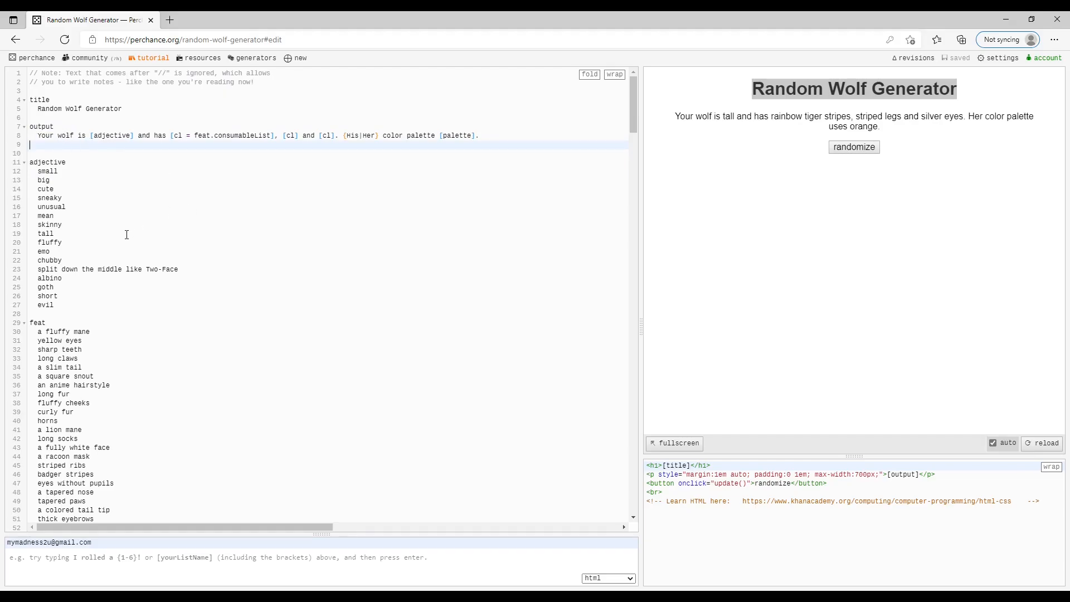
mouse_move(44, 171)
left_mouse_down()
mouse_move(56, 478)
mouse_move(51, 220)
mouse_move(32, 171)
left_mouse_up()
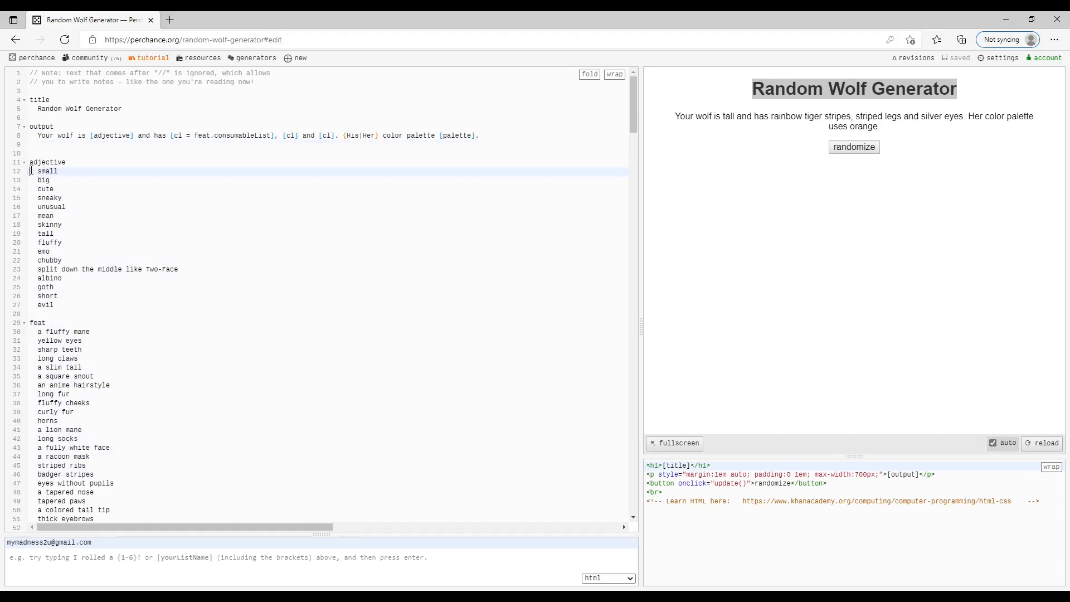
left_click(92, 136)
left_click_drag(31, 162, 85, 180)
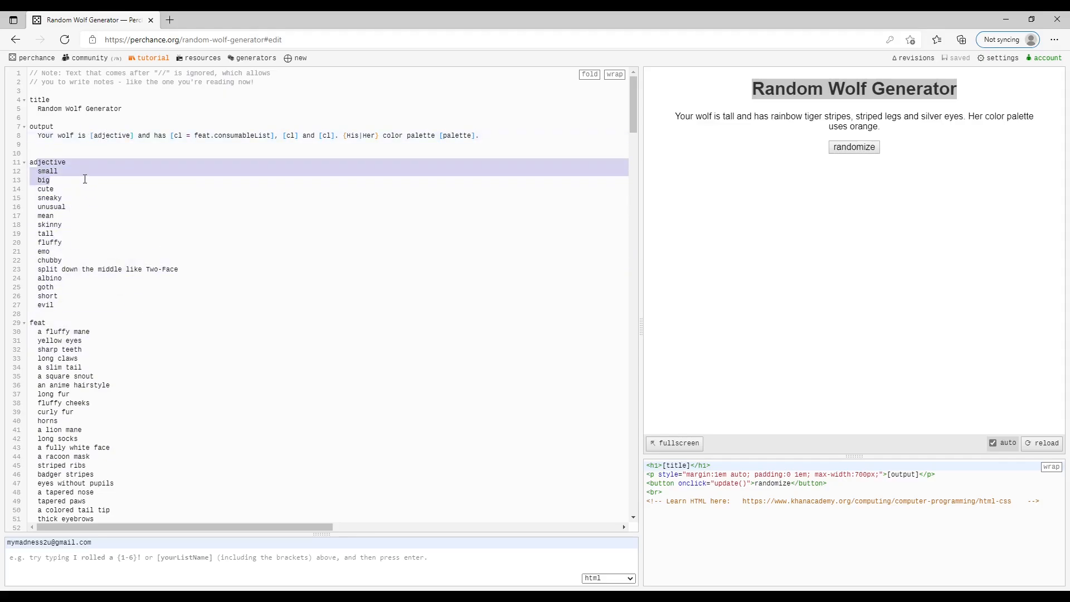
left_click(84, 178)
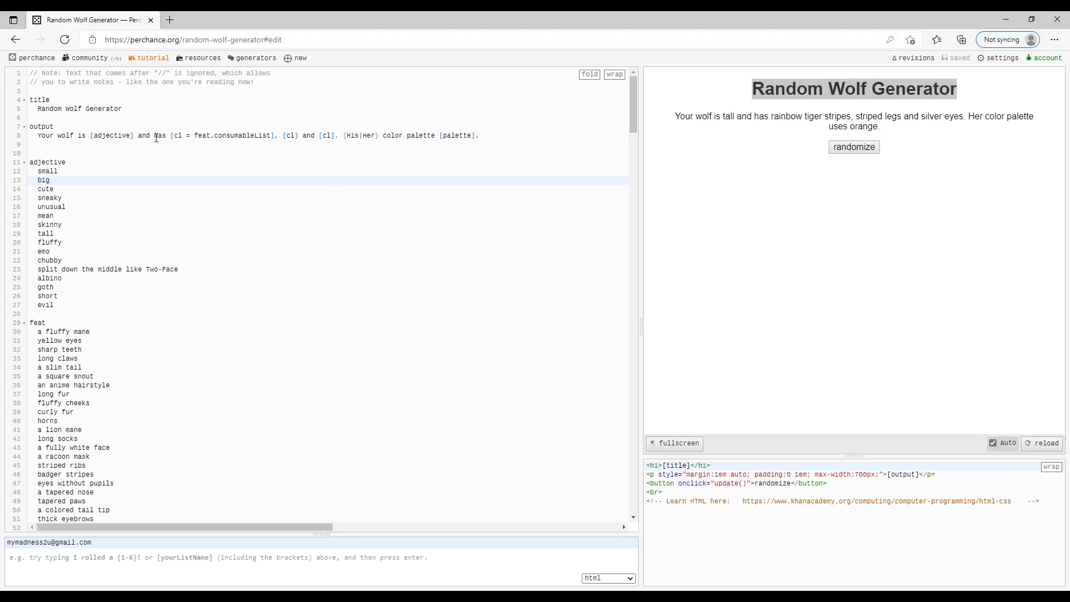
left_click_drag(172, 135, 341, 134)
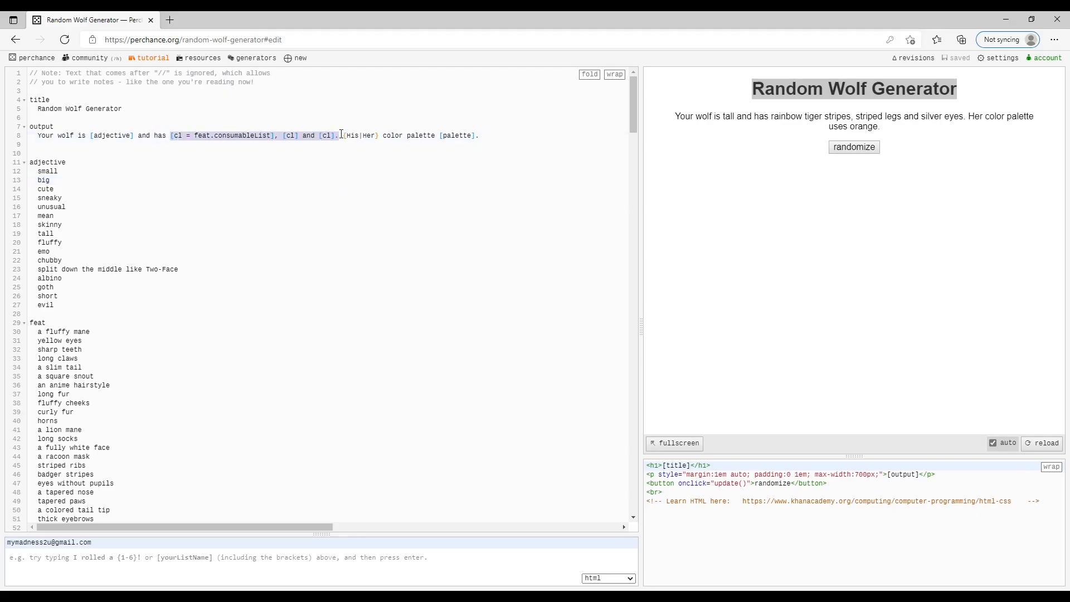
left_click(187, 136)
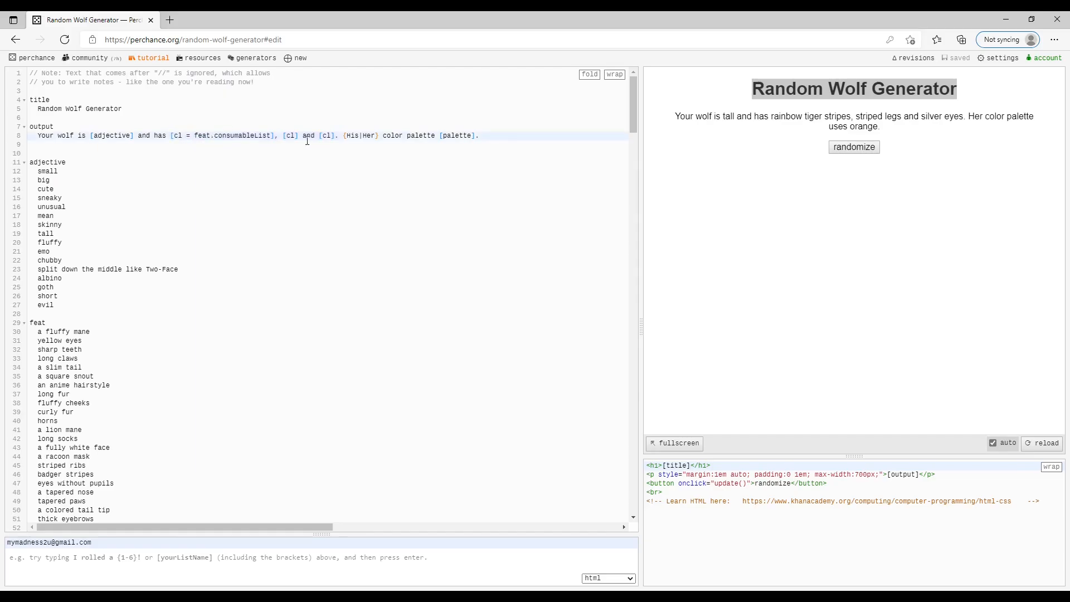
Step: Examine the [cl = feat.consumableList] placeholder and the two [cl] placeholders in the output sentence
left_click_drag(174, 138, 306, 142)
left_click(283, 137)
left_click_drag(169, 136, 359, 142)
left_click(327, 142)
left_click(272, 130)
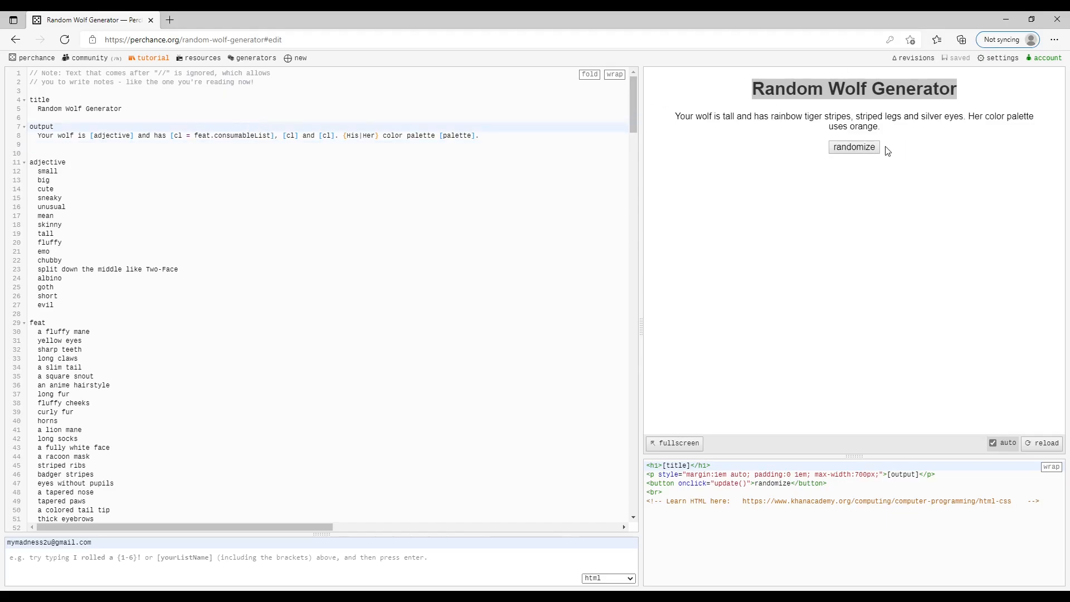
Step: Generate new wolf descriptions and examine the three features listed in the preview sentence
left_click(870, 150)
left_click(858, 147)
left_click_drag(769, 116, 926, 119)
left_click(926, 120)
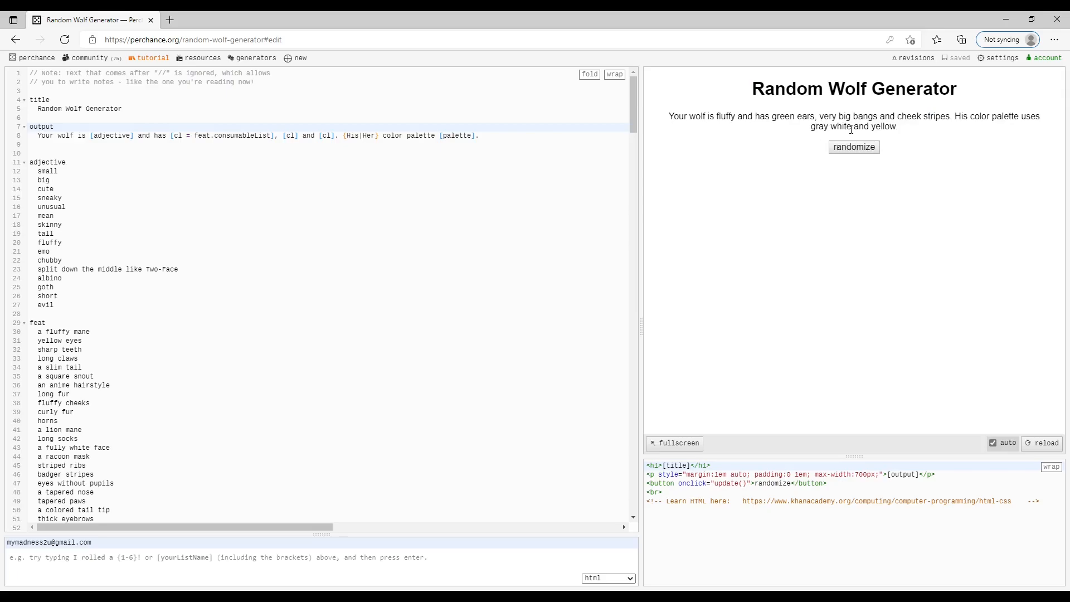
left_click_drag(760, 116, 926, 119)
left_click(677, 112)
Step: Examine how the [cl = feat.consumableList] placeholder in the output sentence refers to the feat list
left_click(174, 137)
left_click(291, 138)
left_click_drag(196, 136, 210, 134)
left_click(212, 137)
type(".")
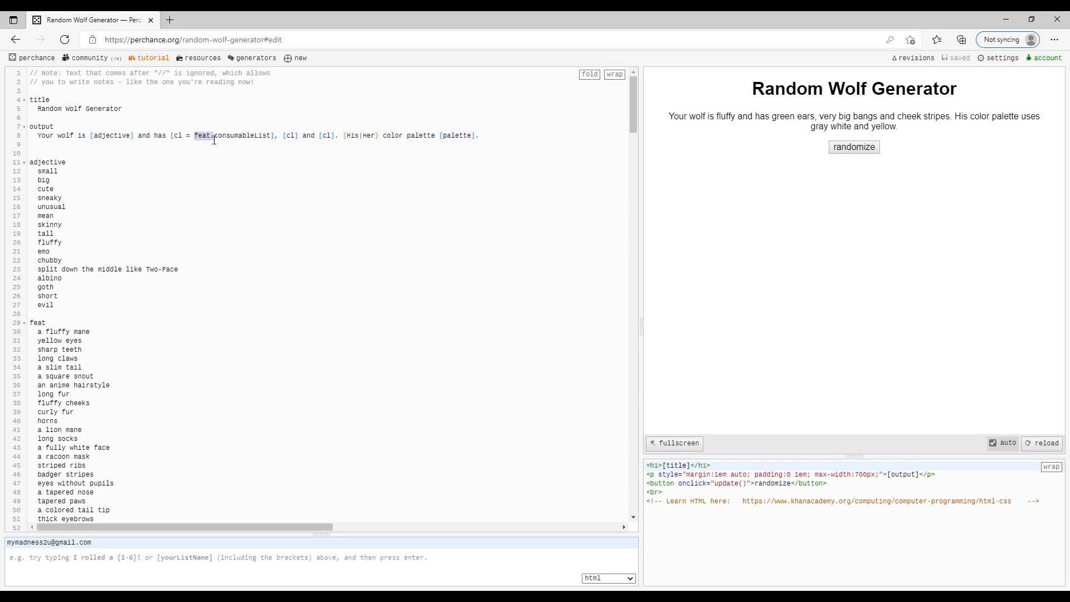
Step: Look through the feat list and restore the missing f in its feat heading
left_click(31, 322)
scroll(40, 257, "down", 3)
left_click_drag(33, 183, 106, 419)
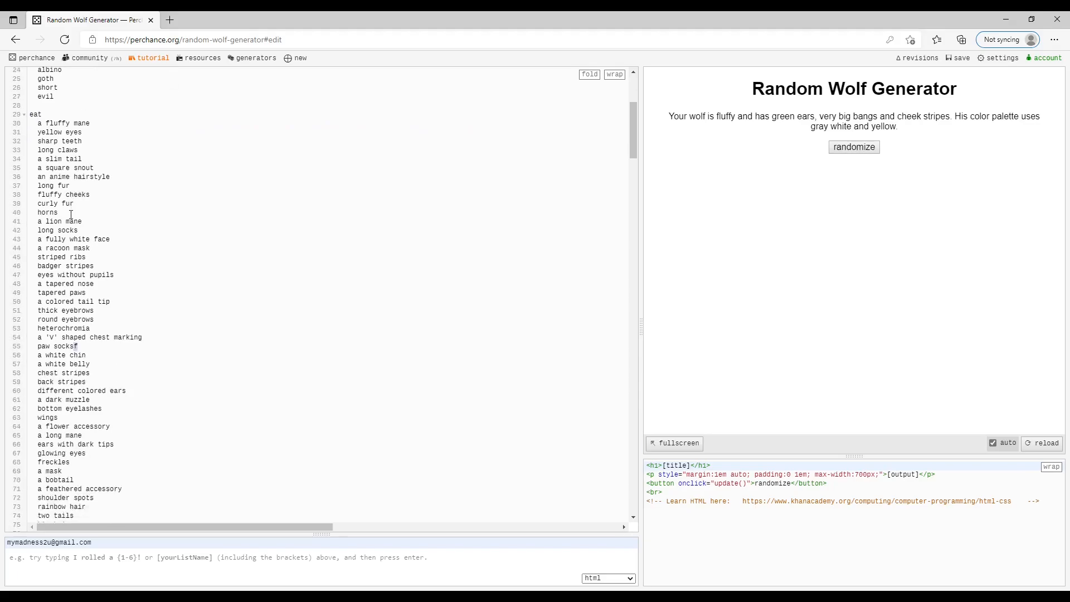
left_click(31, 182)
type("f")
scroll(304, 328, "up", 3)
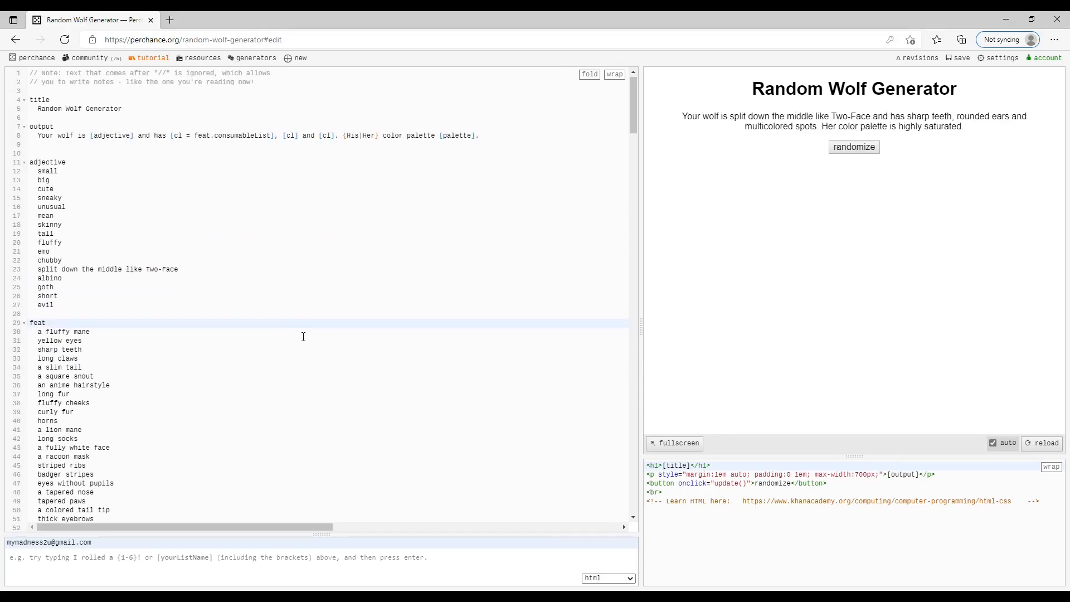
Step: Scan the feat entries and examine the {His|Her} choice in the output sentence
scroll(303, 337, "down", 3)
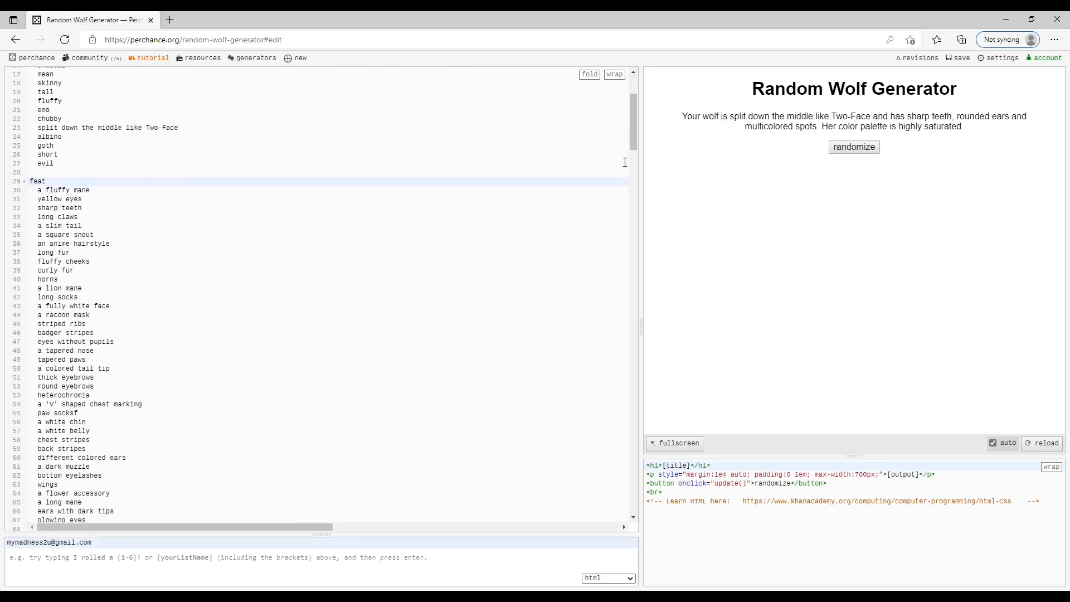
left_click_drag(634, 139, 642, 82)
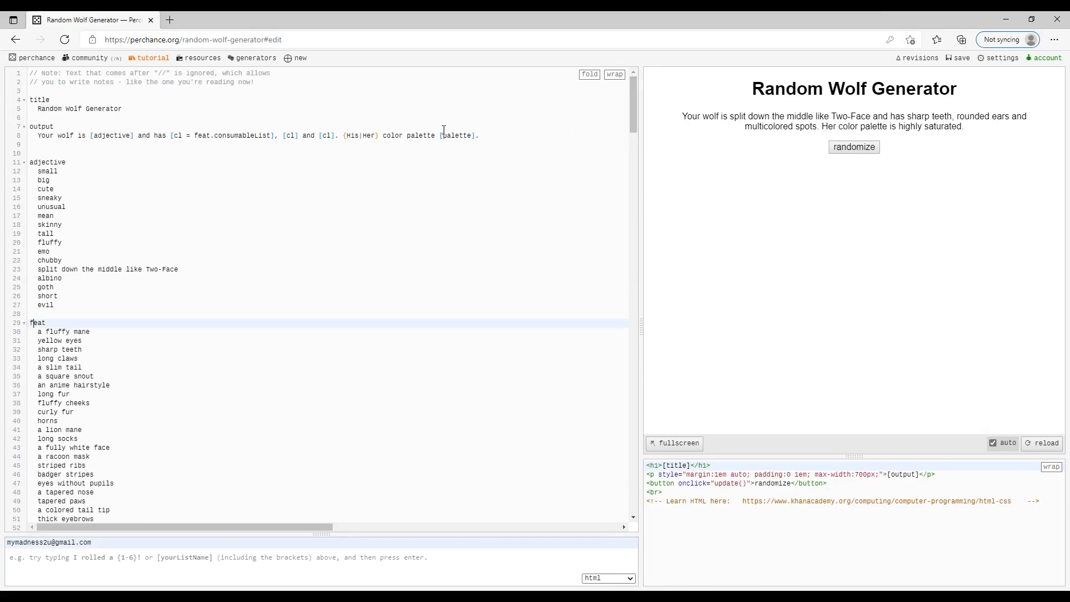
left_click(344, 137)
left_click(367, 143)
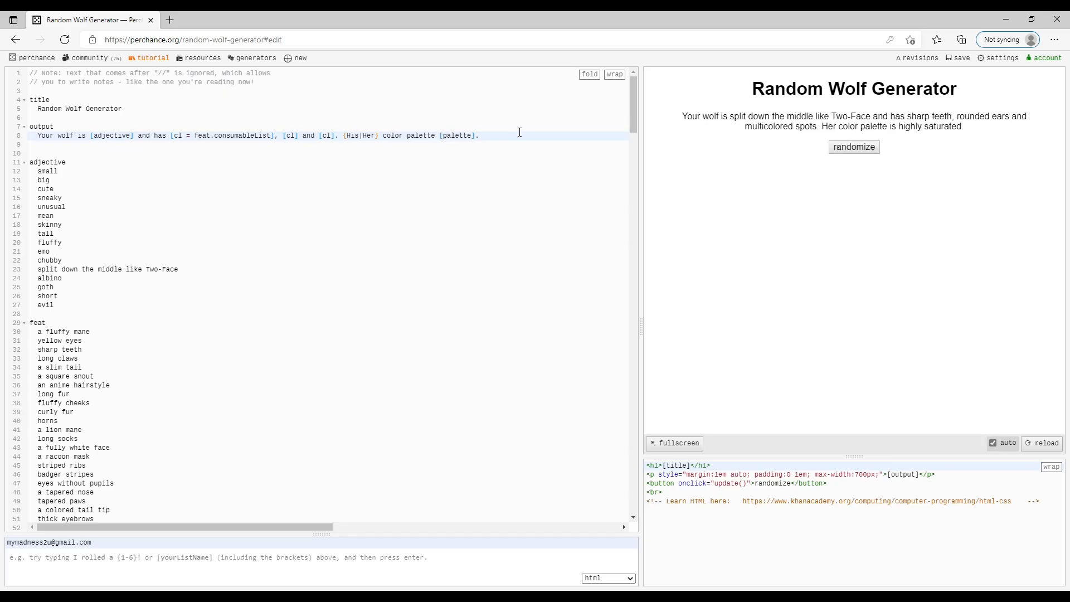
Step: Examine the palette entries further down the code and the output sentence that uses them
left_click_drag(633, 109, 663, 425)
left_click_drag(38, 103, 114, 111)
left_click(67, 113)
left_click_drag(45, 261, 118, 256)
left_click(67, 266)
left_click(166, 265)
left_click_drag(633, 439, 621, 91)
left_click_drag(25, 135, 537, 148)
left_click(535, 148)
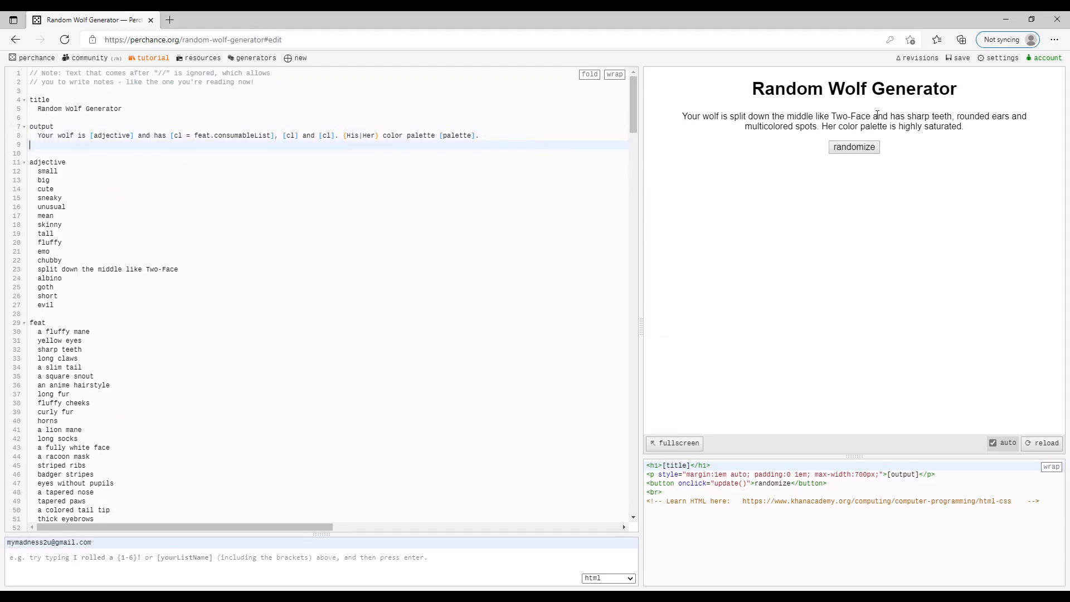
Step: Generate a series of new wolf descriptions in the preview
left_click(869, 147)
left_click(869, 147)
left_click(869, 147)
left_click(869, 147)
left_click(869, 147)
left_click(869, 148)
left_click(869, 148)
left_click(868, 150)
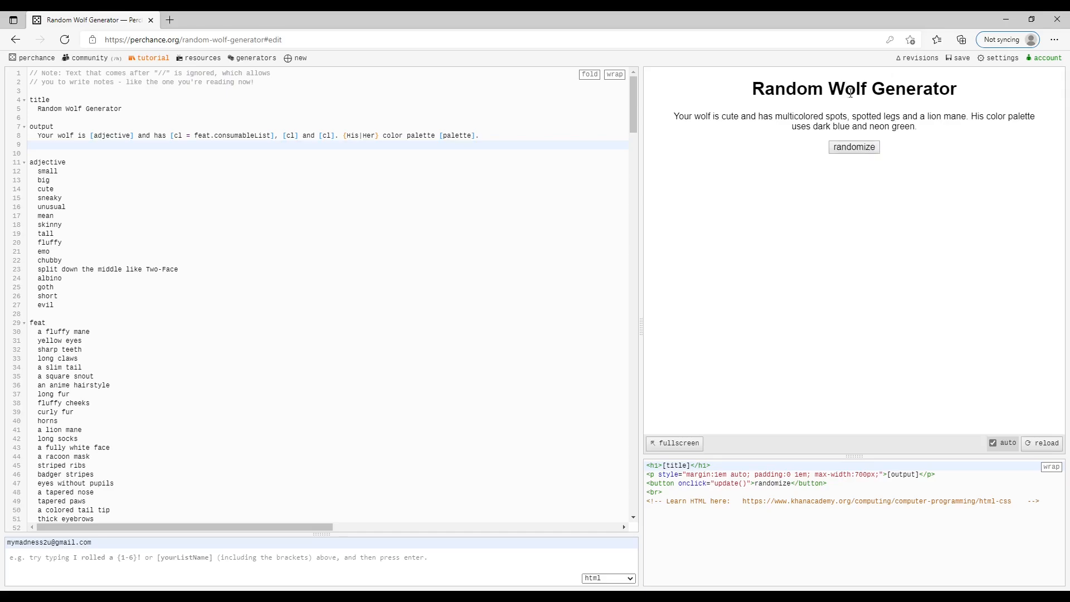
left_click(863, 152)
left_click(863, 152)
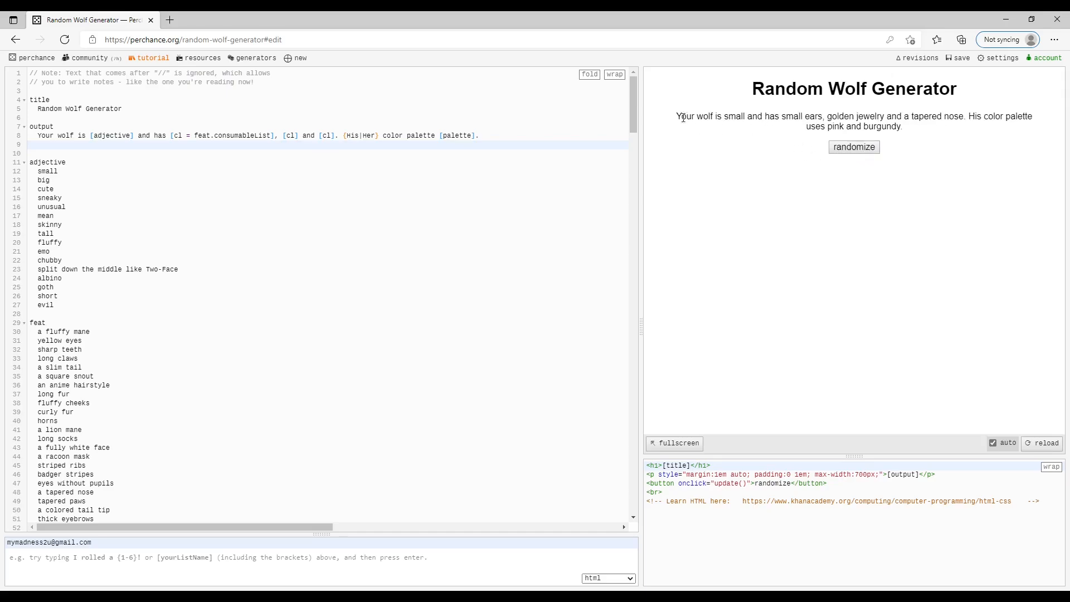
Step: Compare the generated wolf description with the lists in the code and generate two more descriptions
left_click_drag(686, 115, 957, 116)
left_click(956, 117)
scroll(367, 499, "down", 2)
scroll(402, 448, "up", 2)
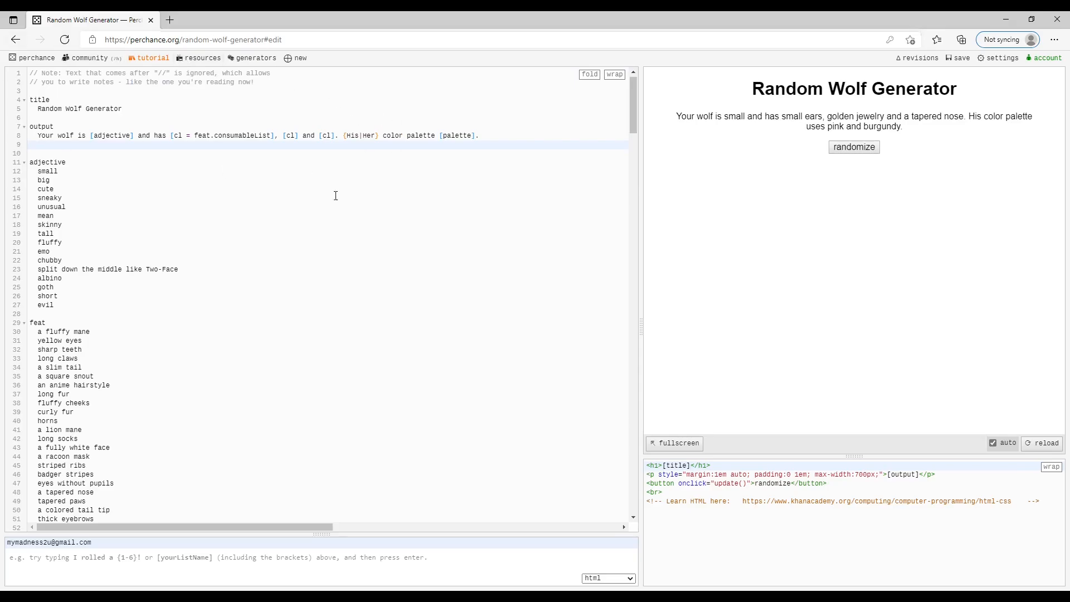
left_click_drag(634, 139, 647, 71)
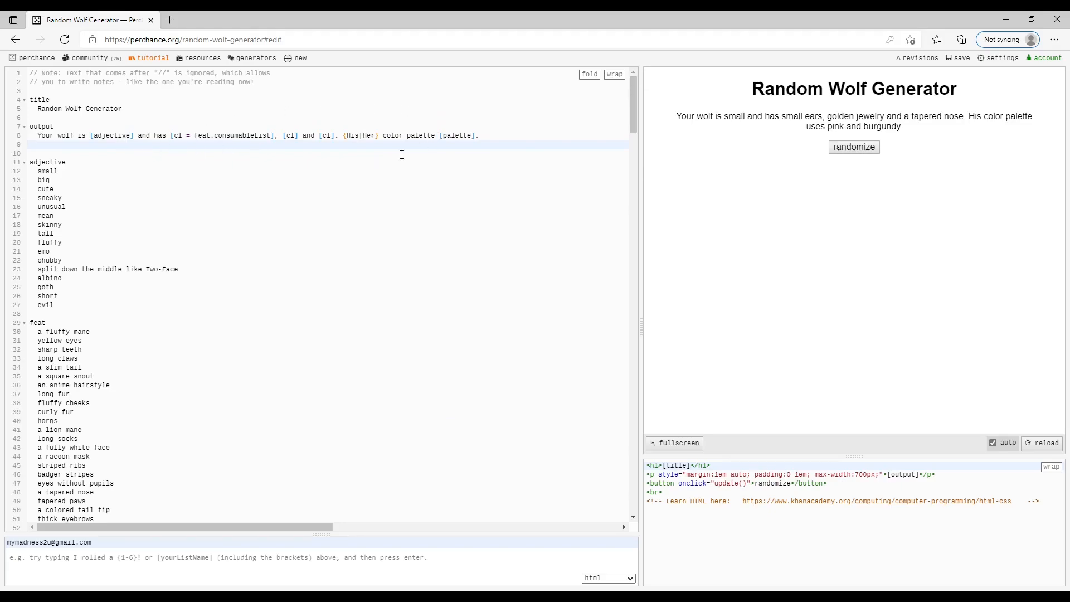
left_click_drag(635, 119, 668, 92)
left_click_drag(286, 524, 239, 523)
mouse_move(632, 117)
left_mouse_down()
mouse_move(634, 260)
mouse_move(633, 112)
left_mouse_up()
left_click(850, 149)
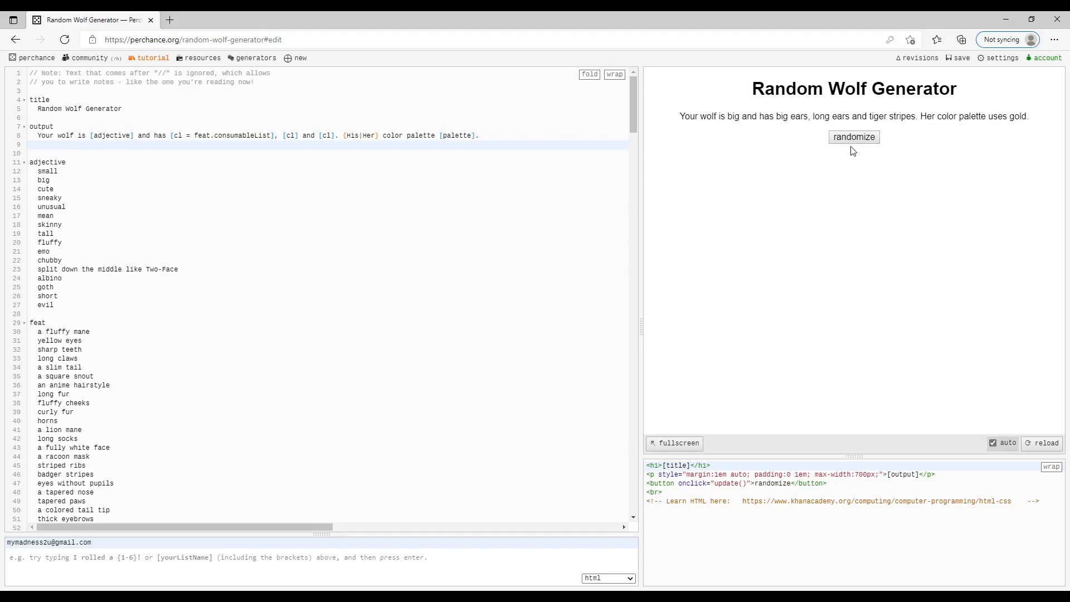
left_click(853, 141)
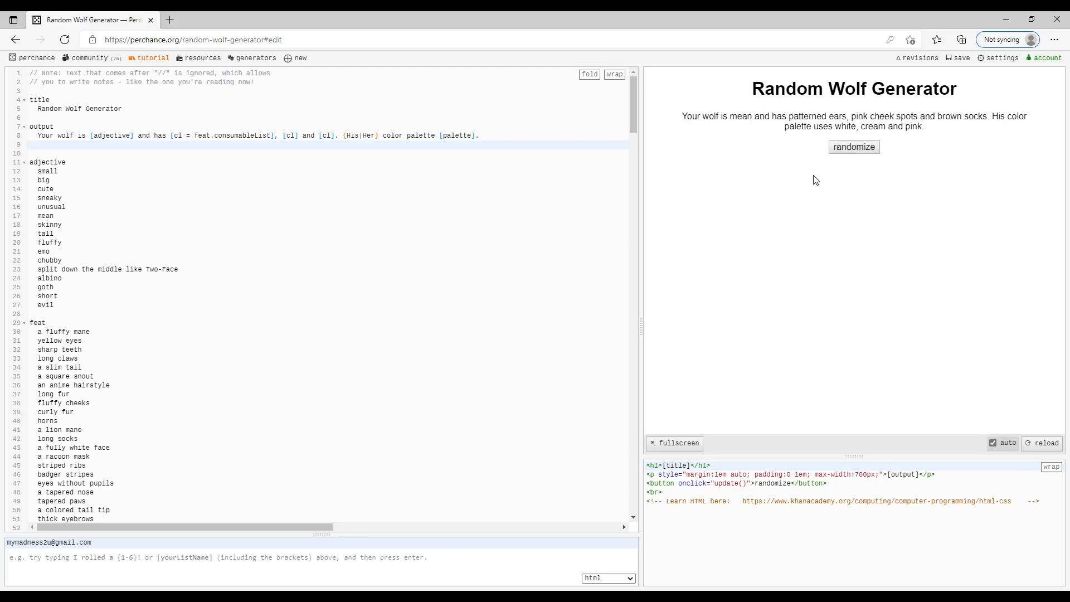
Step: Open Perchance's list of recently updated generators and skim its entries
left_click(258, 62)
scroll(797, 537, "down", 2)
scroll(797, 537, "up", 2)
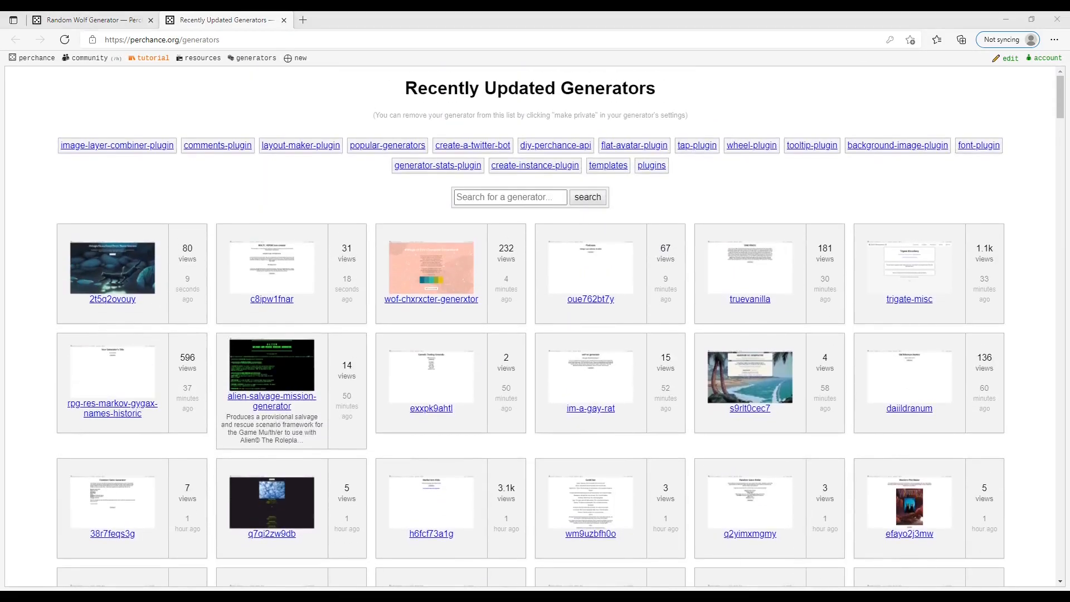
Step: Open the c8ipw1fnar generator, generate several new race descriptions, and return to the generators list
left_click(293, 314)
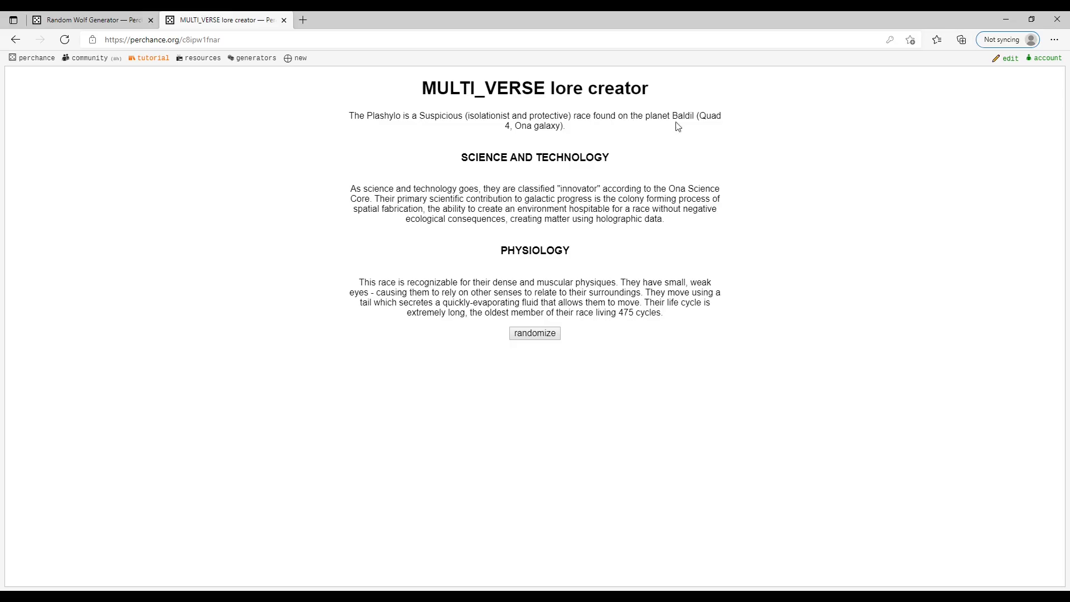
left_click_drag(373, 194, 497, 194)
left_click(559, 204)
left_click(548, 339)
left_click(541, 335)
left_click(541, 335)
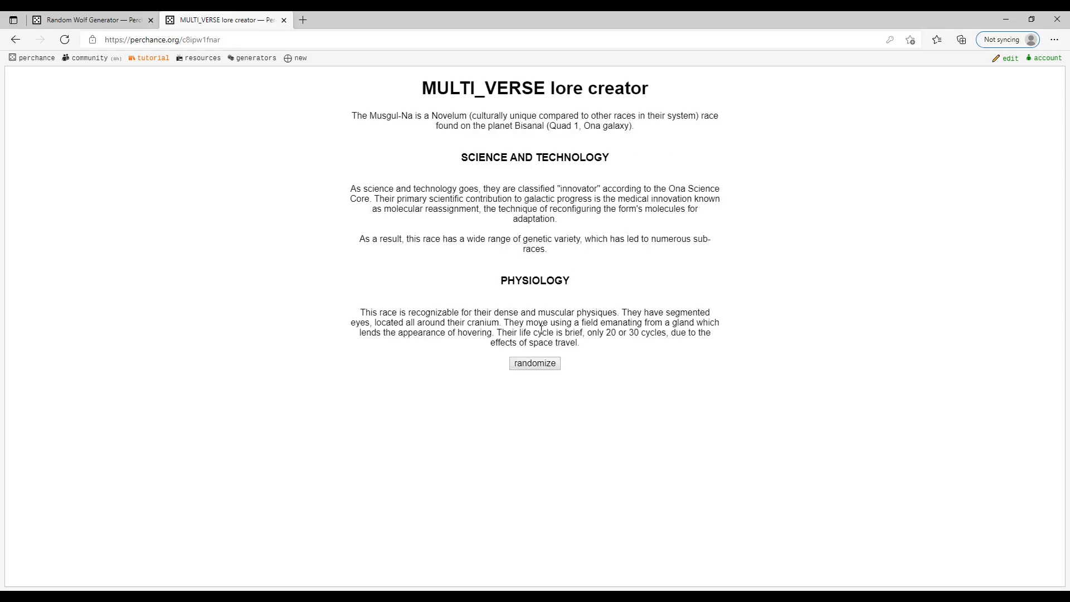
left_click(530, 366)
left_click(16, 40)
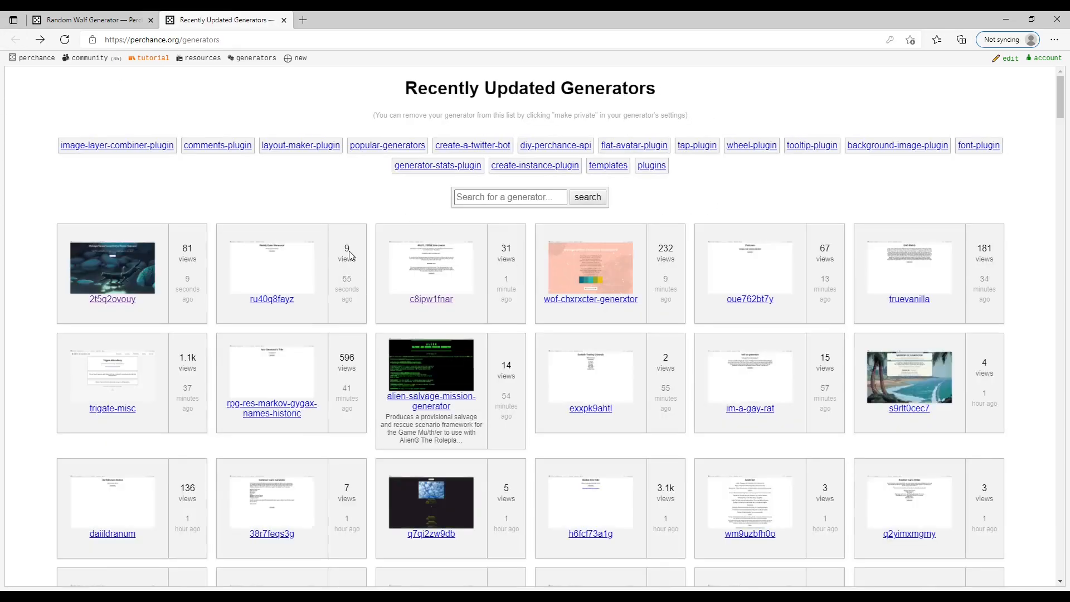
Step: View the wof-chxrxcter-generxtor page with its dragon description and color palette, and return to the list
left_click(582, 306)
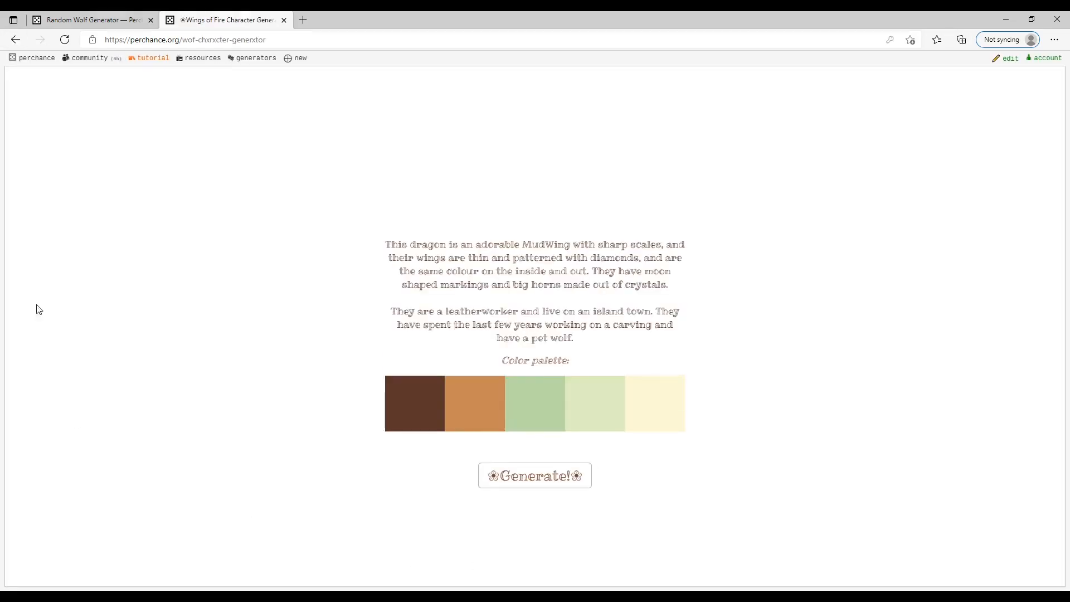
left_click_drag(400, 194, 461, 195)
left_click(628, 209)
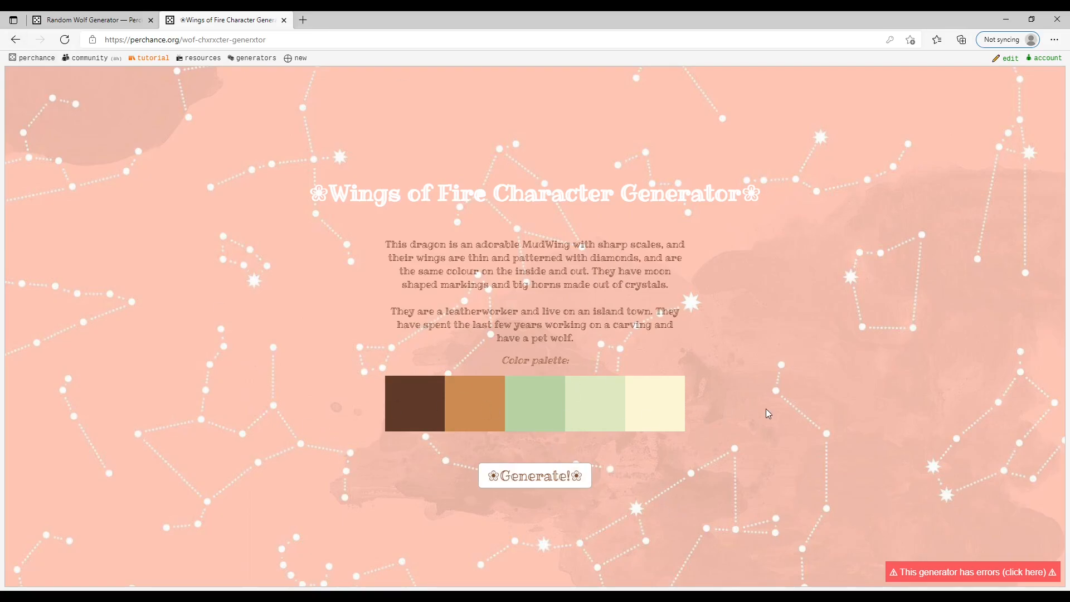
left_click(15, 40)
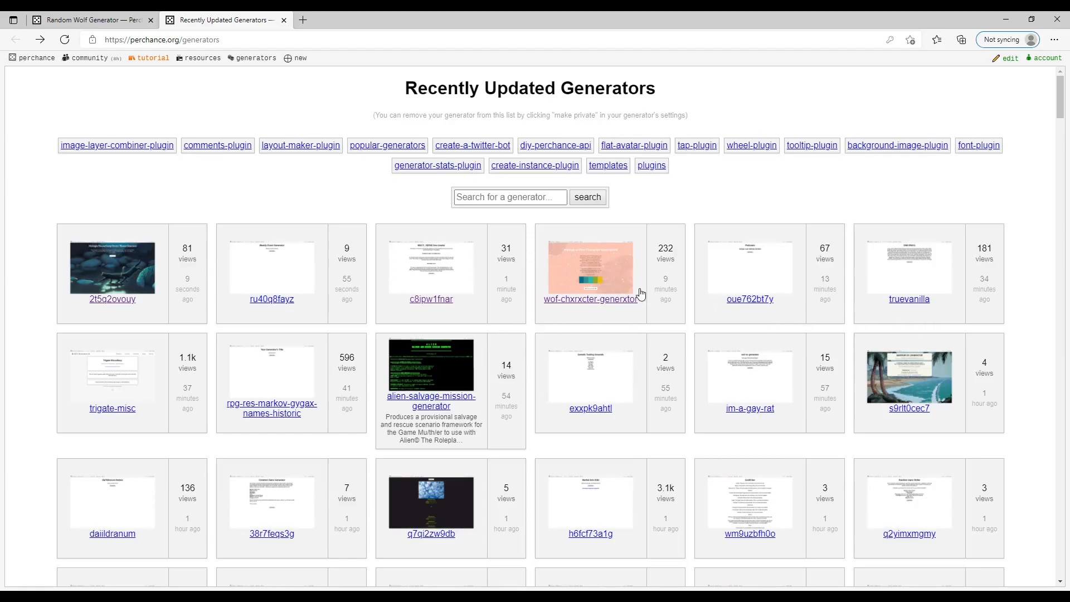
Step: Read through the alien-salvage-mission-generator page and return to the generators list
left_click(432, 405)
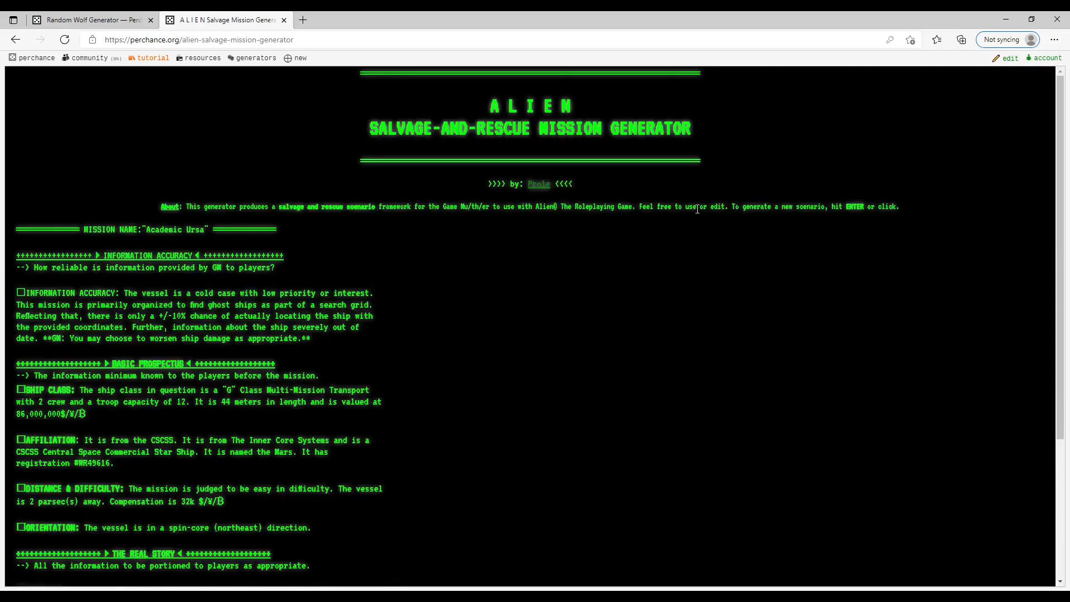
scroll(29, 380, "down", 4)
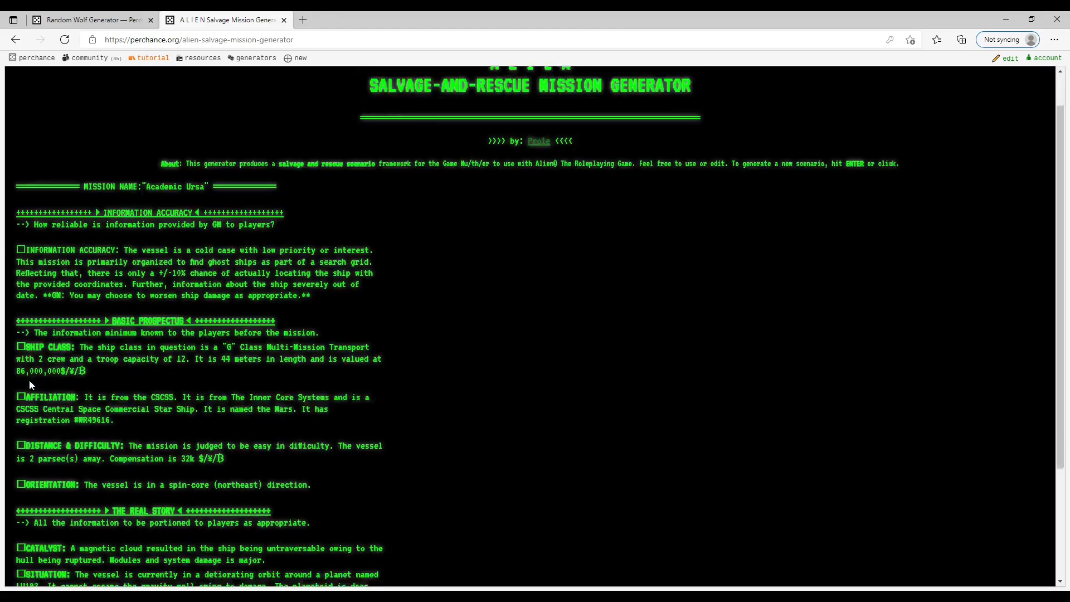
scroll(133, 466, "up", 4)
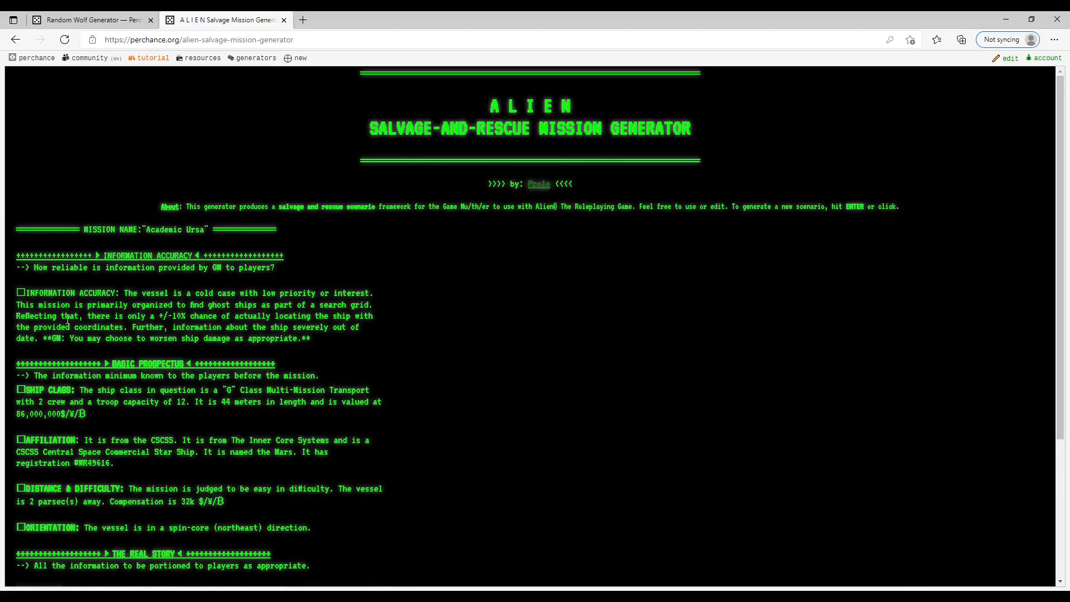
left_click(15, 40)
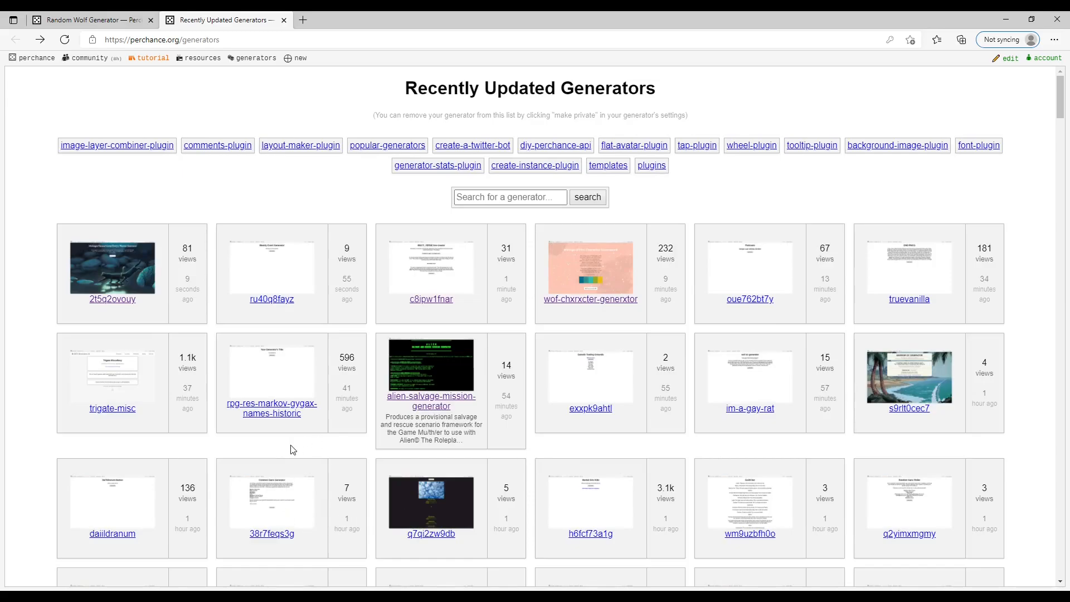
Step: Look through the weather results on the q7qi2zw9db generator and return to the generators list
left_click(430, 534)
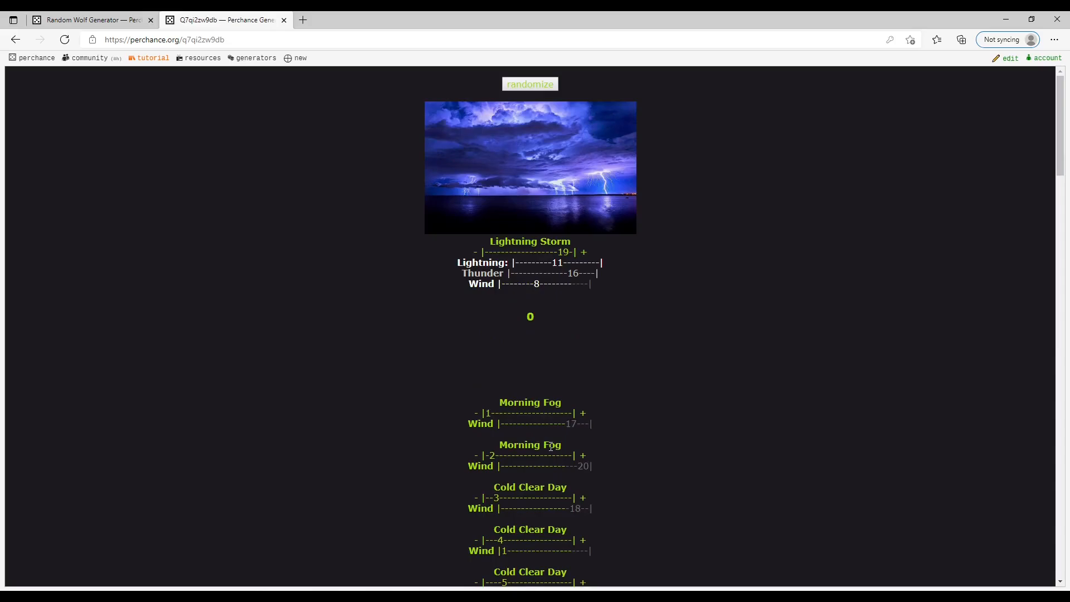
scroll(550, 445, "down", 20)
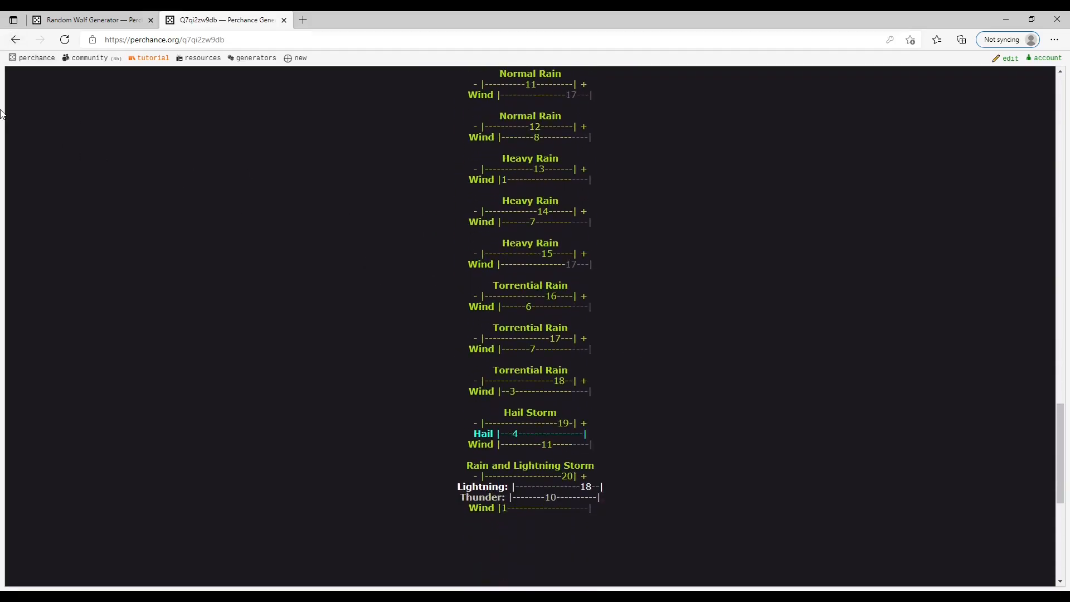
left_click(16, 40)
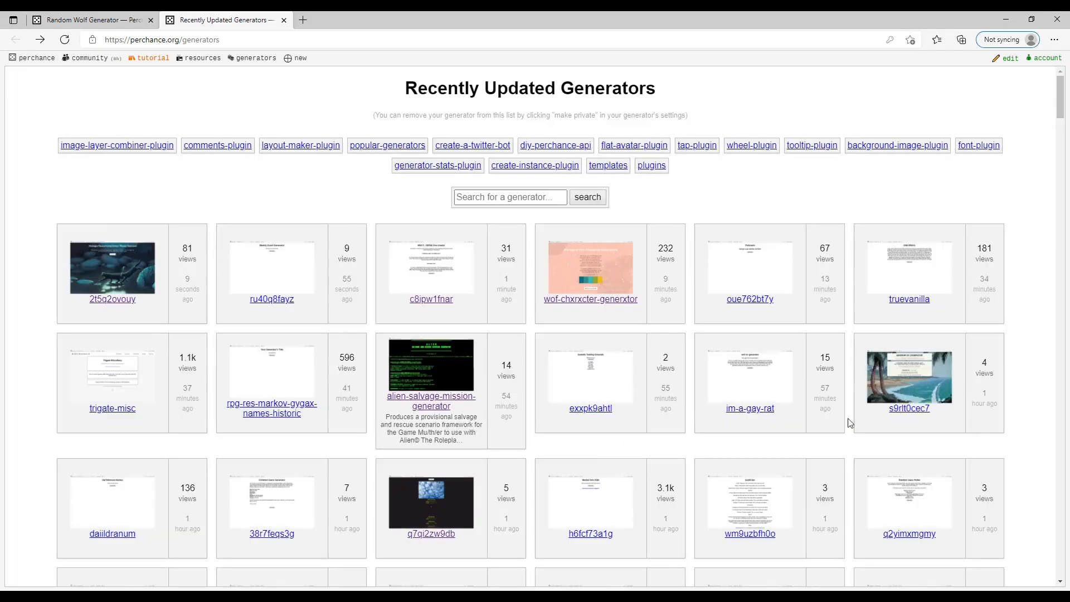
Step: View the s9rlt0cec7 and efayo2j3mw generators one after the other, returning to the generators list
left_click(922, 408)
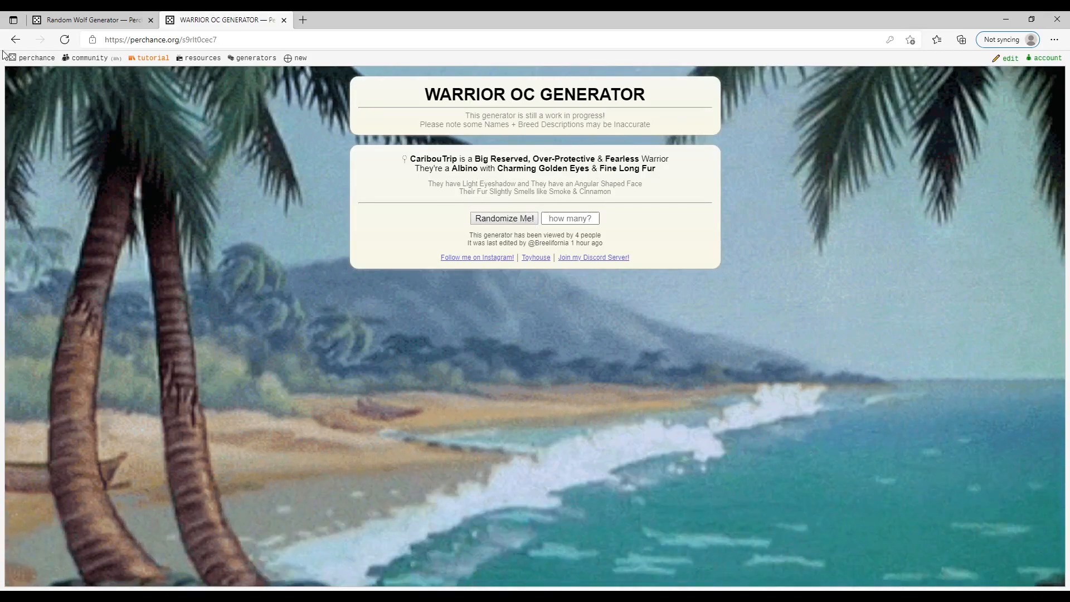
key("alt+Left")
scroll(375, 382, "down", 6)
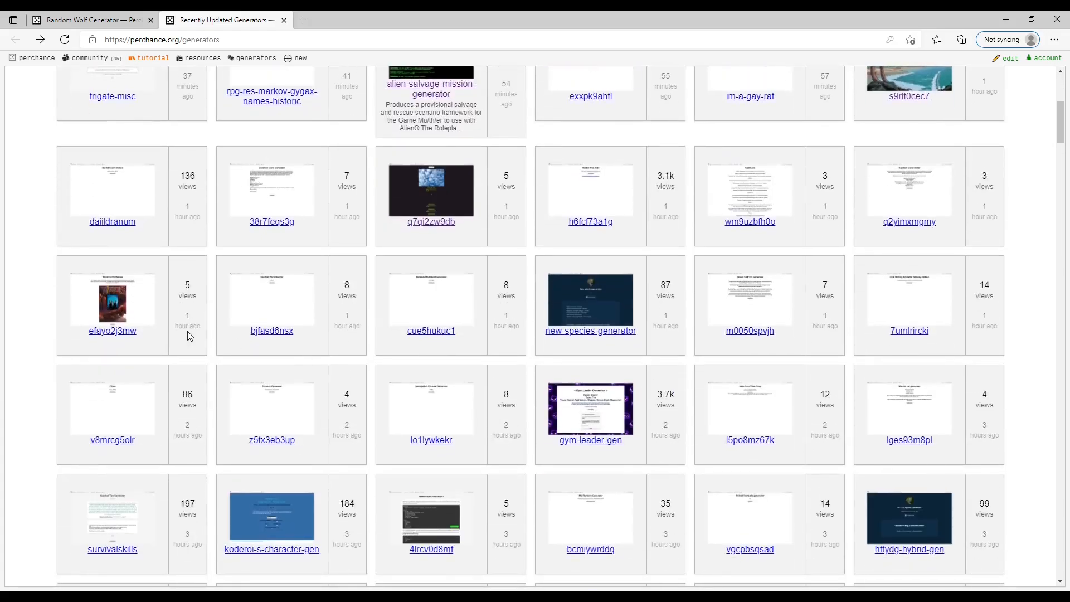
left_click(114, 332)
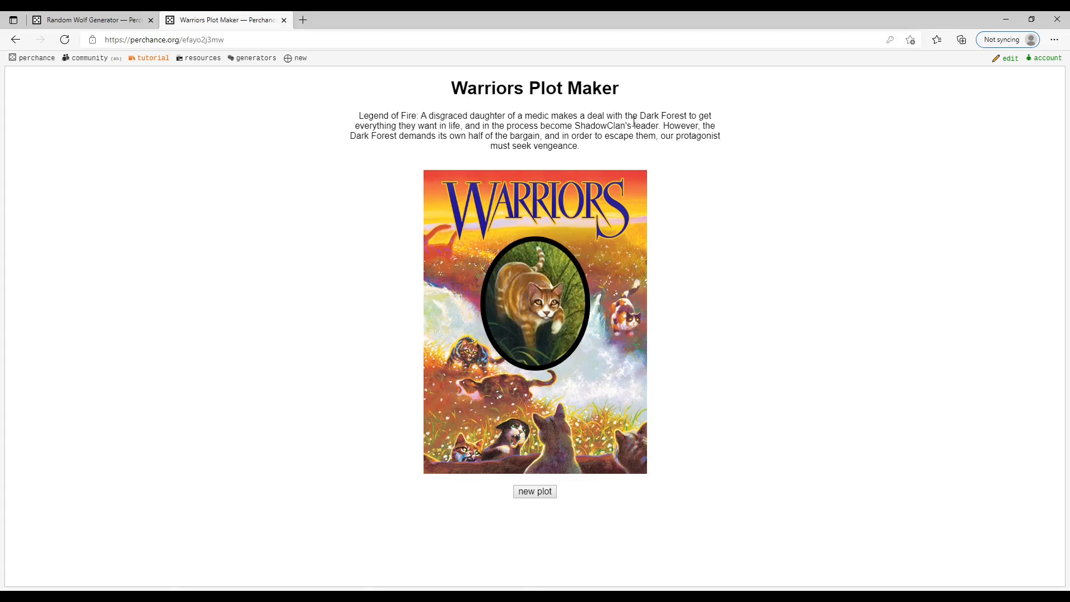
key("alt+Left")
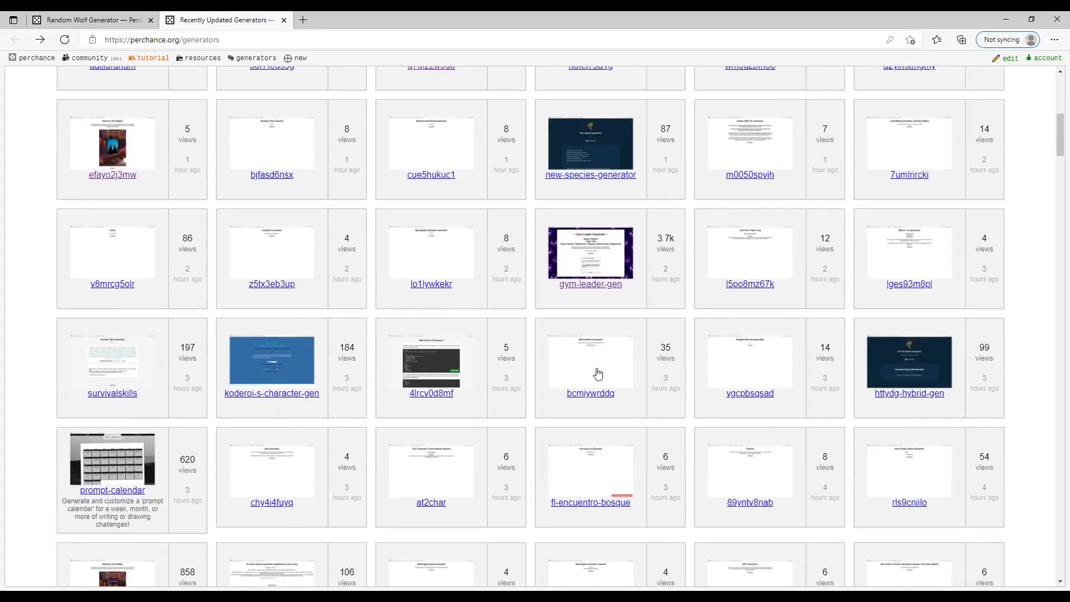
Step: Browse the older entries in the list of recently updated generators
scroll(225, 404, "down", 3)
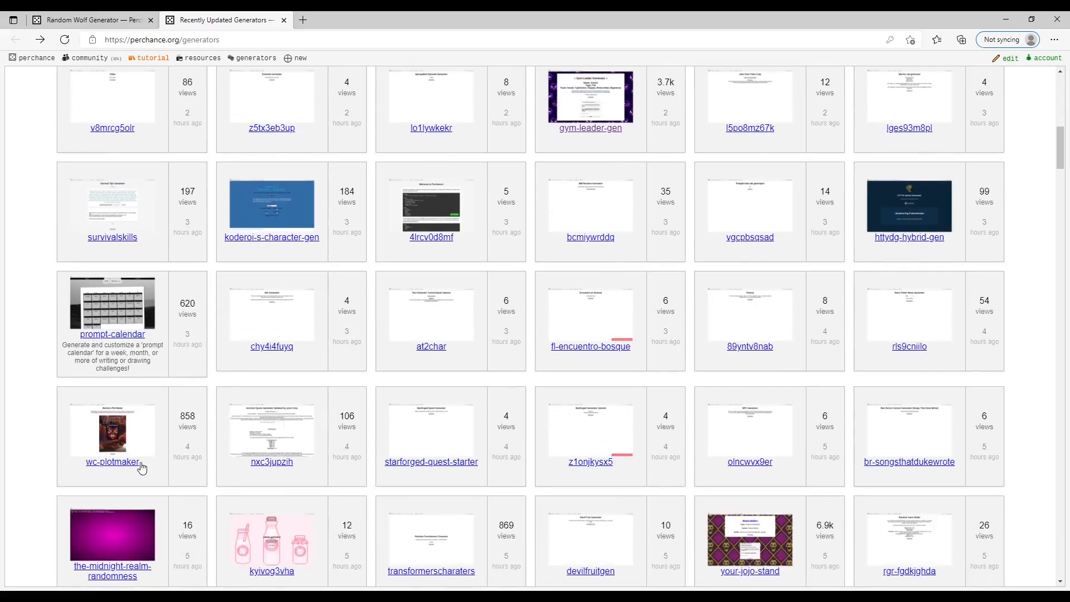
scroll(725, 496, "down", 9)
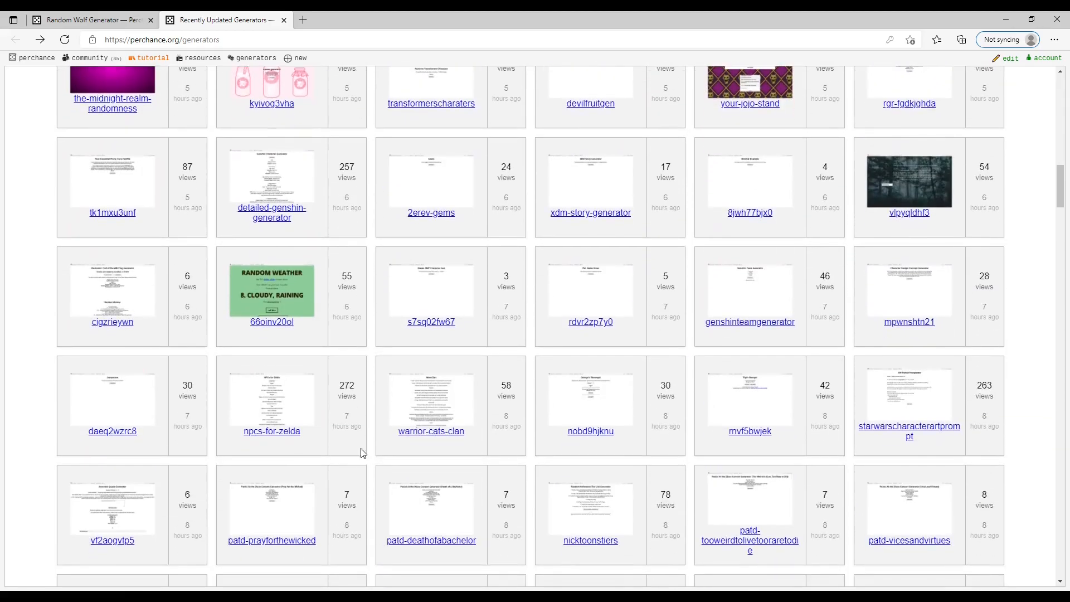